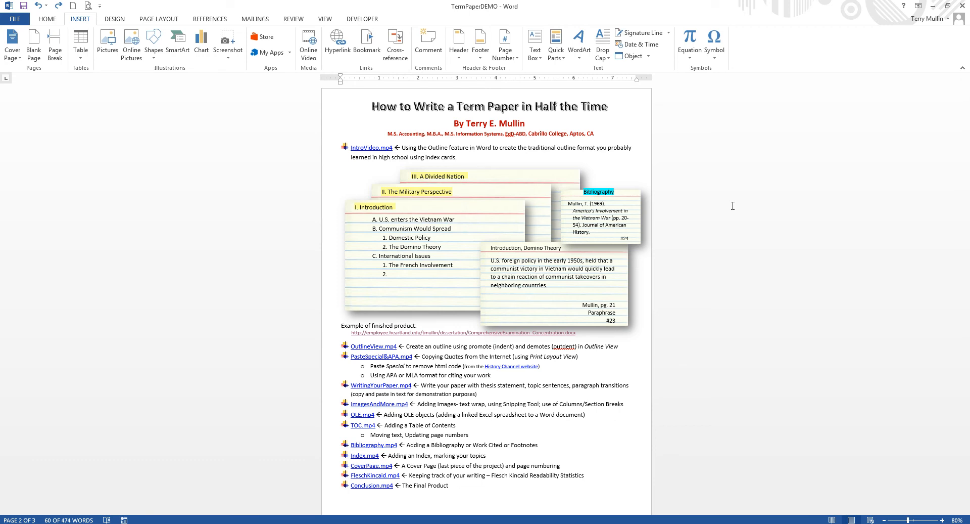
scroll(733, 205, up, 4)
scroll(732, 205, up, 4)
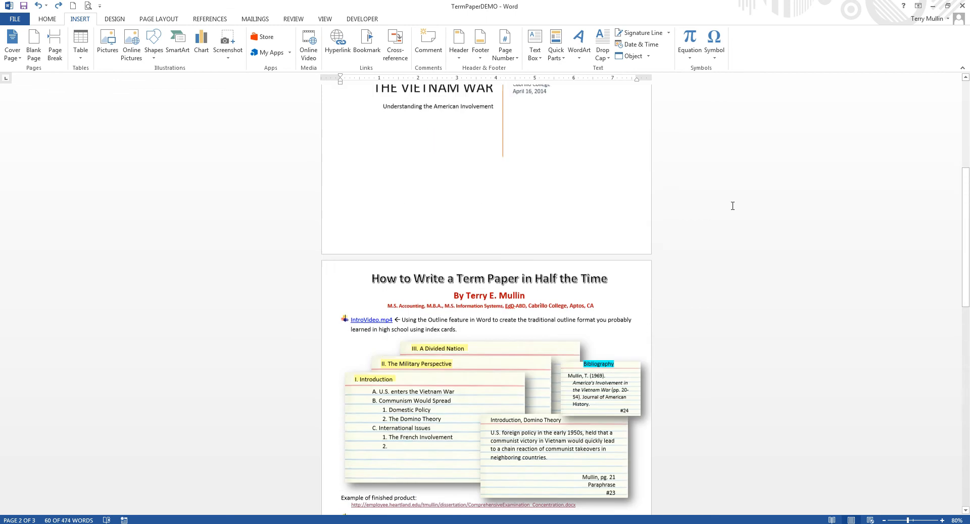
scroll(732, 206, up, 4)
scroll(732, 206, up, 3)
scroll(733, 205, up, 2)
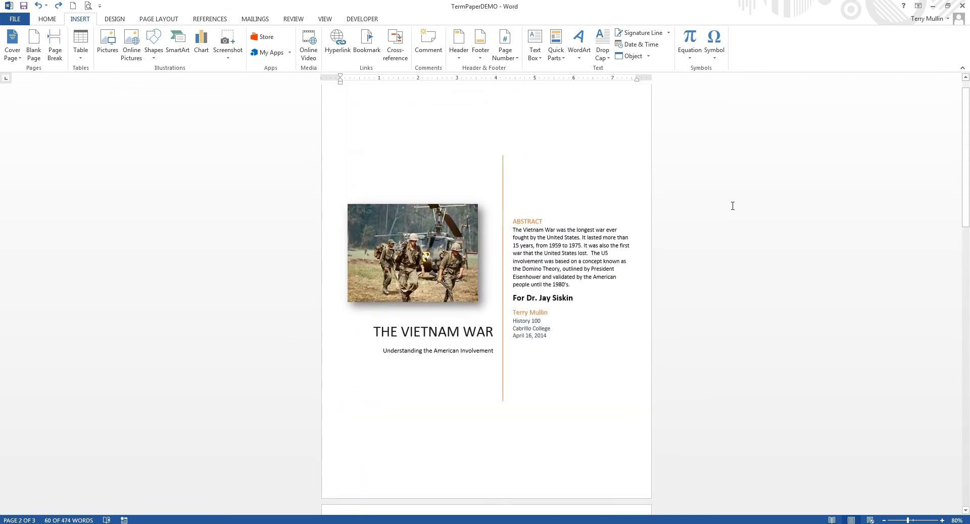
scroll(732, 205, up, 2)
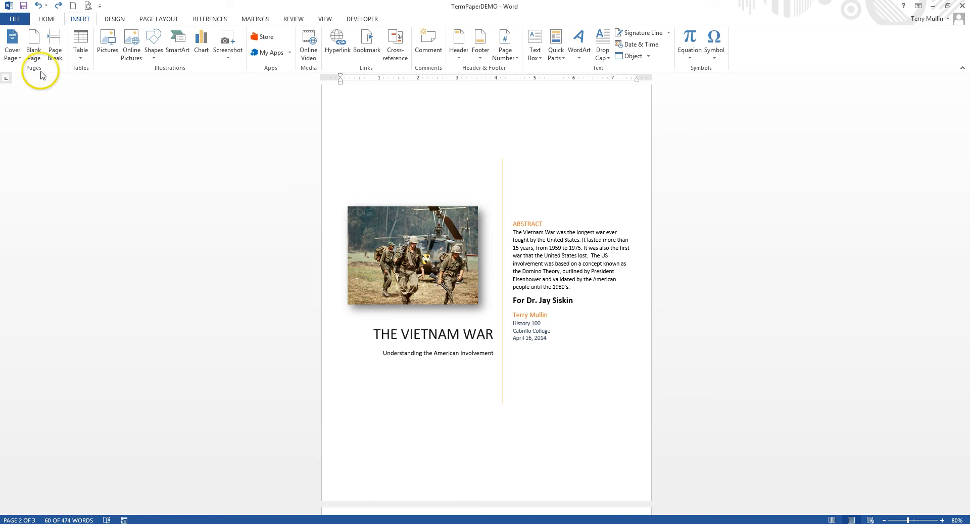
click(14, 55)
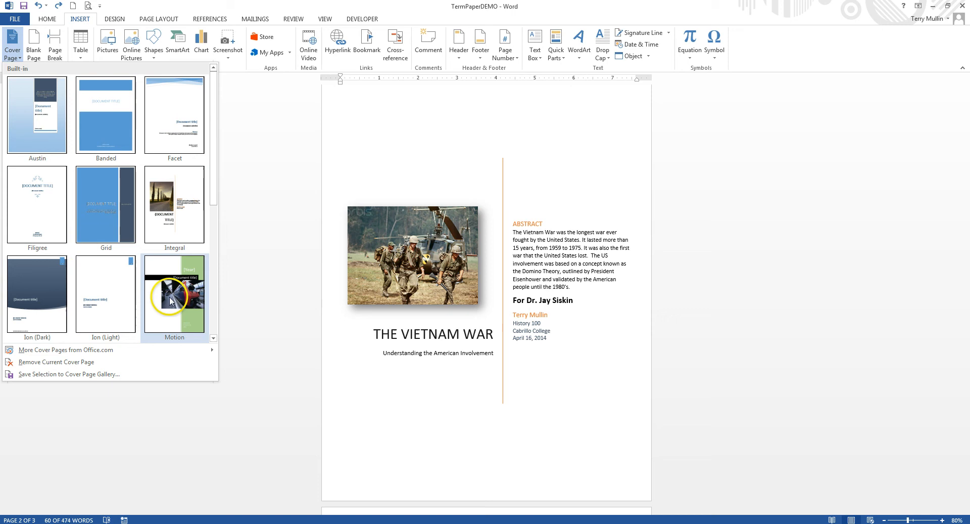
drag(214, 186, 209, 315)
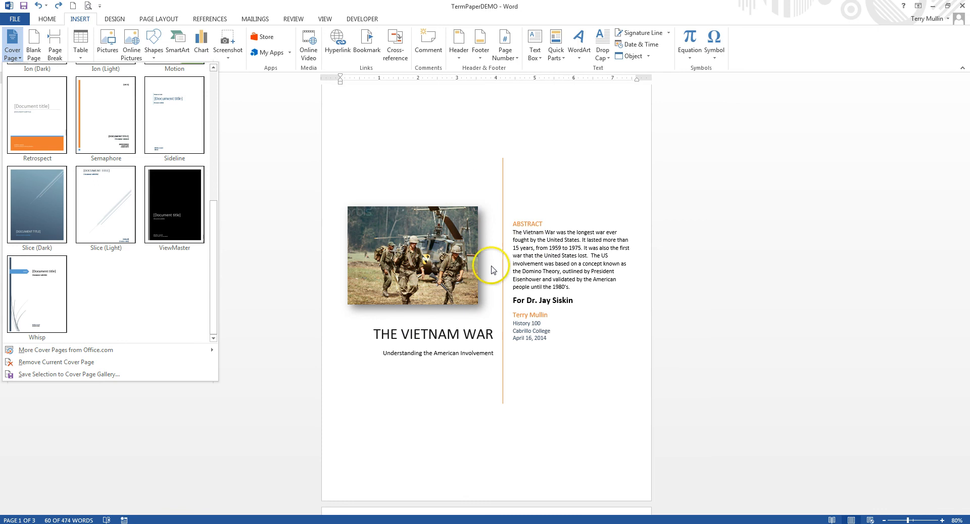
click(281, 202)
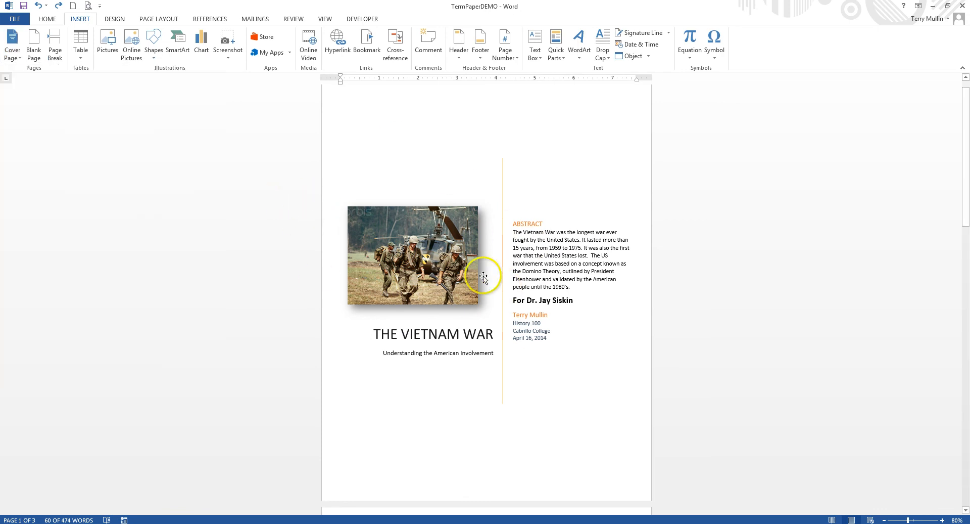
- Create a new blank document with the Integral cover page and select its placeholder photo
click(74, 6)
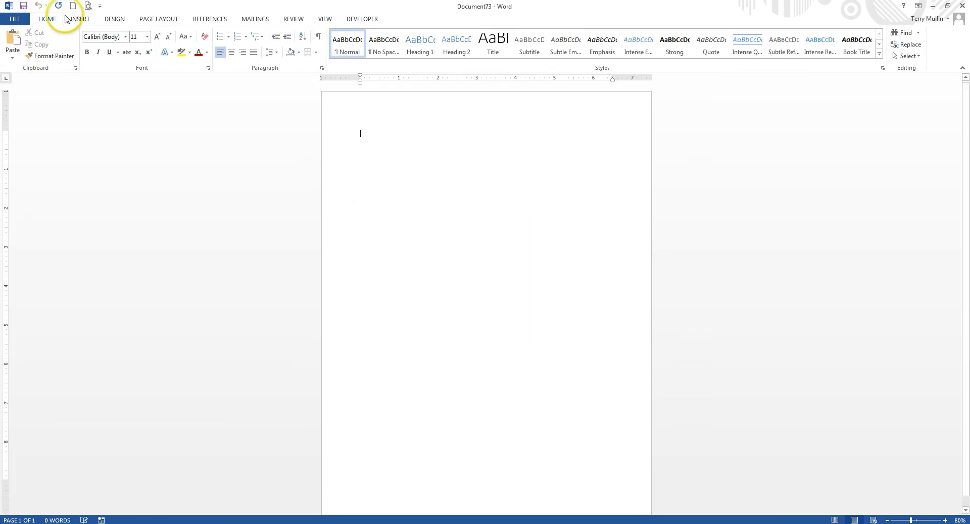
click(79, 19)
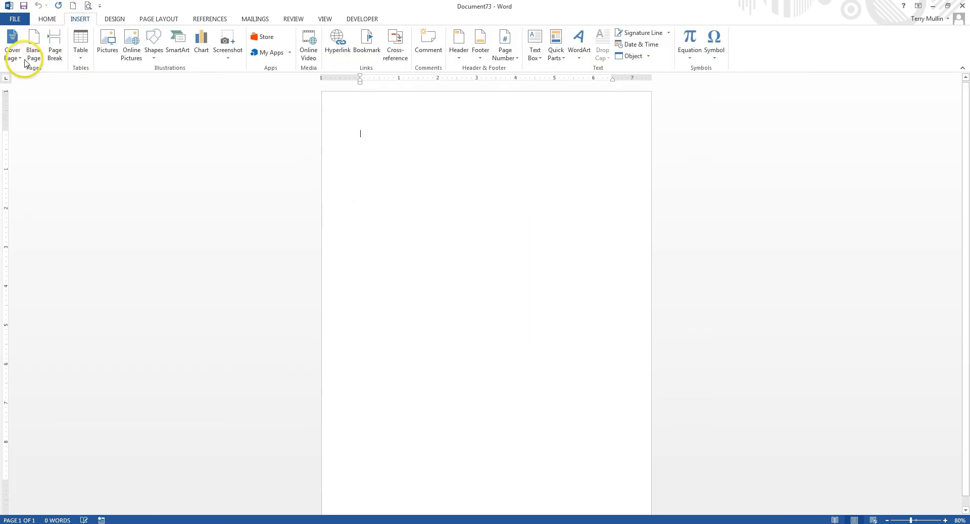
click(12, 46)
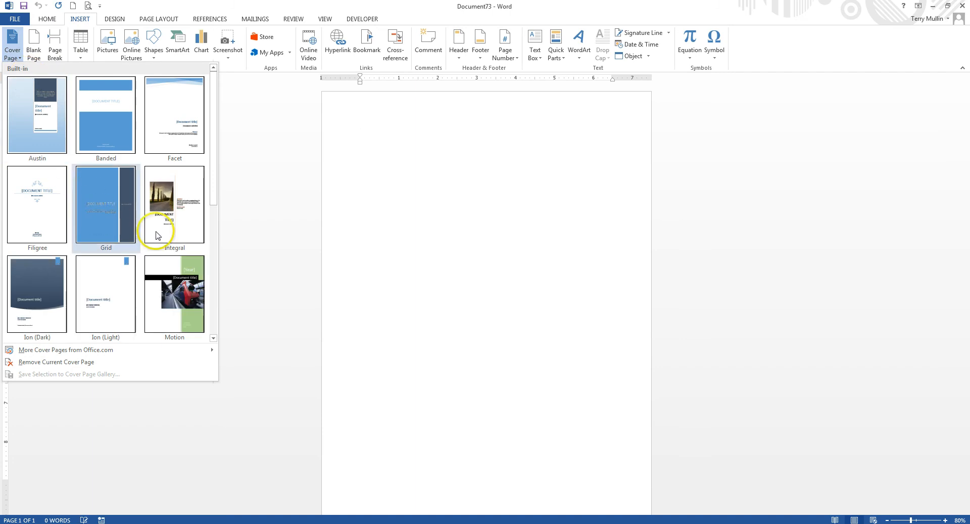
click(178, 205)
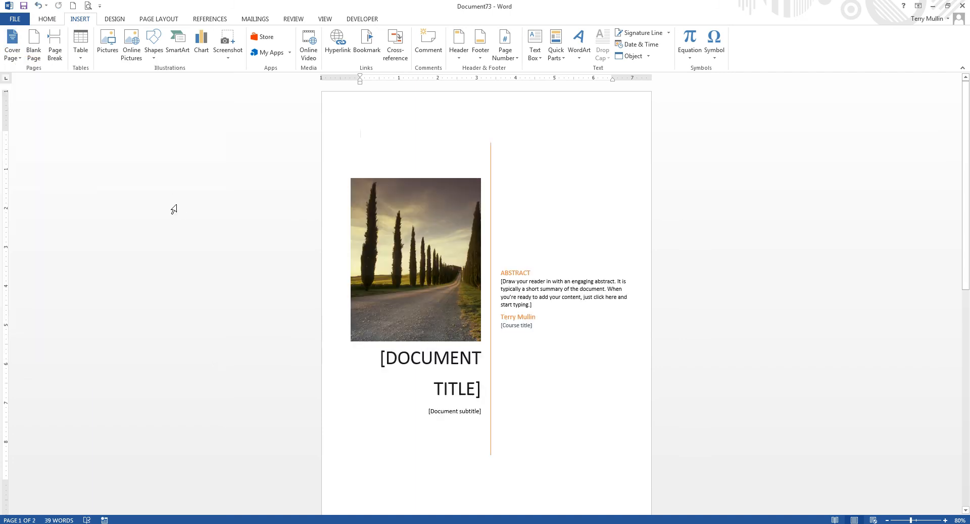
click(417, 262)
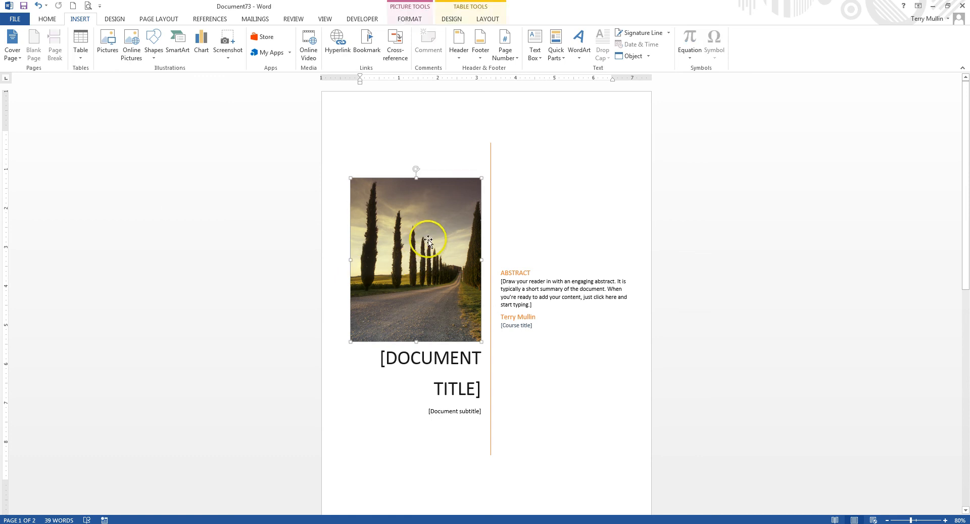
mouse_move(415, 171)
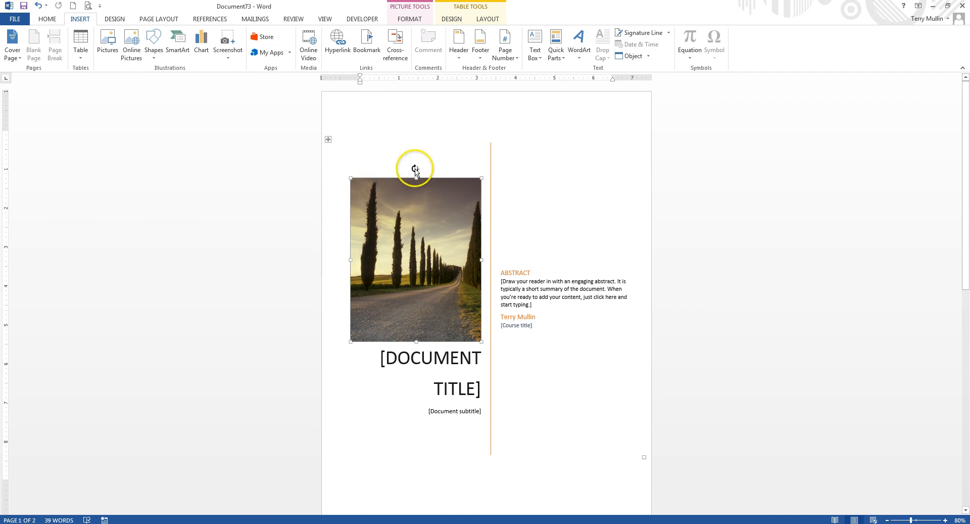
- Choose Change Picture on the cover photo and browse for a replacement file on the computer
mouse_move(415, 169)
mouse_down()
mouse_move(433, 177)
mouse_move(414, 170)
mouse_up()
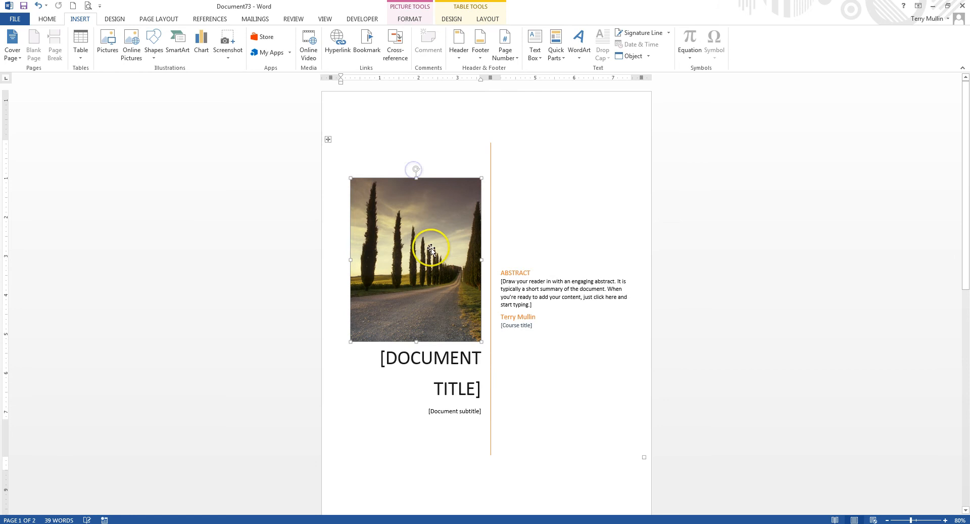
click(431, 268)
right_click(430, 268)
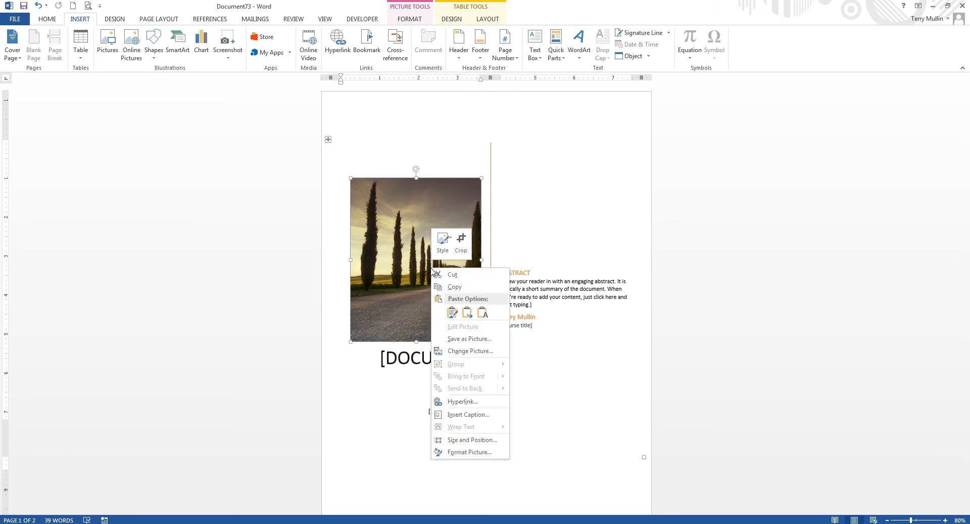
click(460, 353)
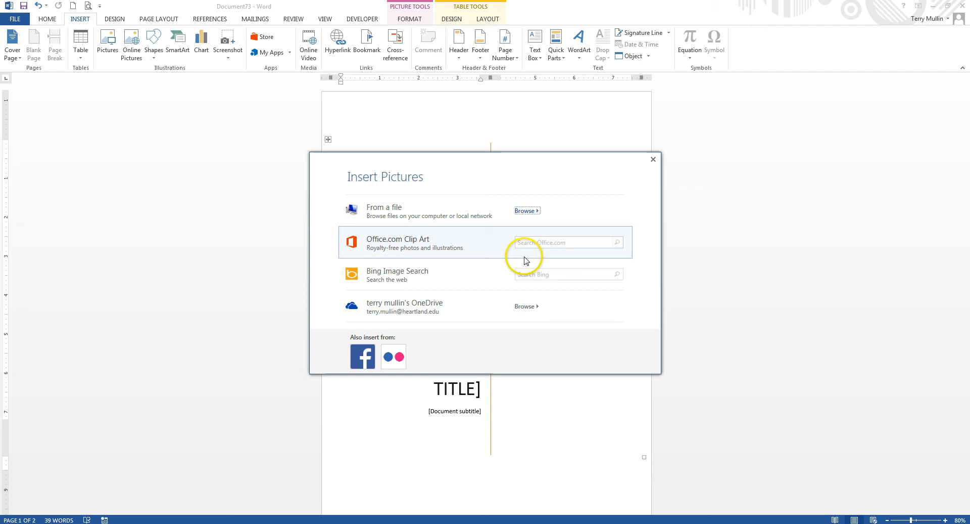
click(535, 211)
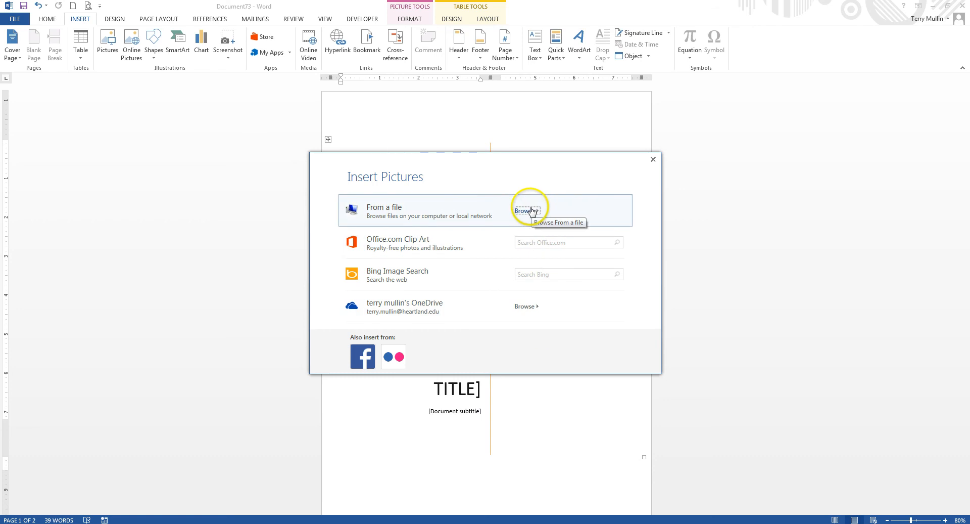
click(531, 211)
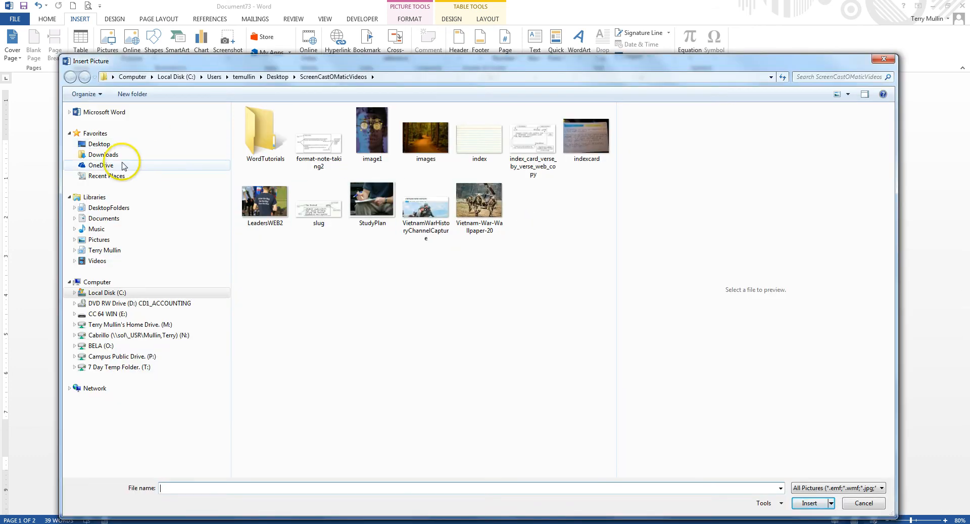
- Insert Vietnam-War-Wallpaper-20 from the Desktop in place of the road photo
click(97, 143)
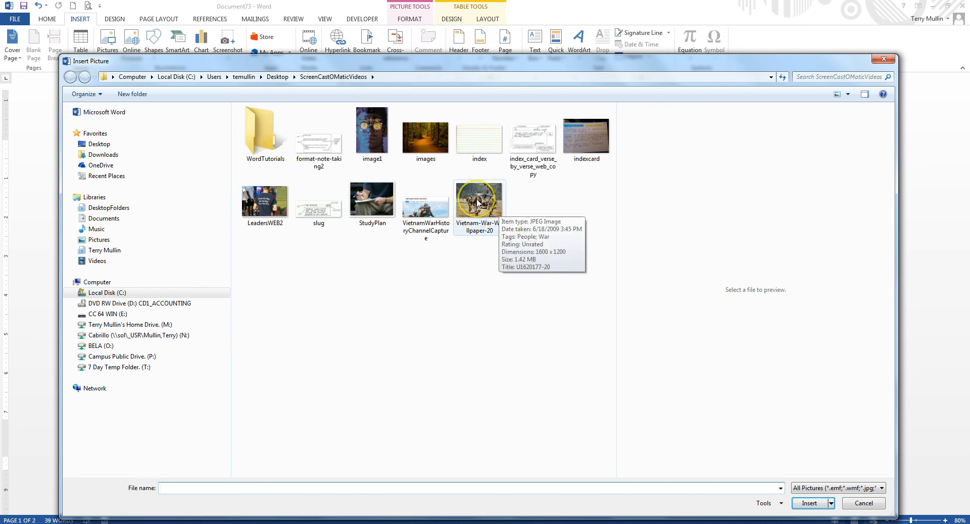
click(480, 201)
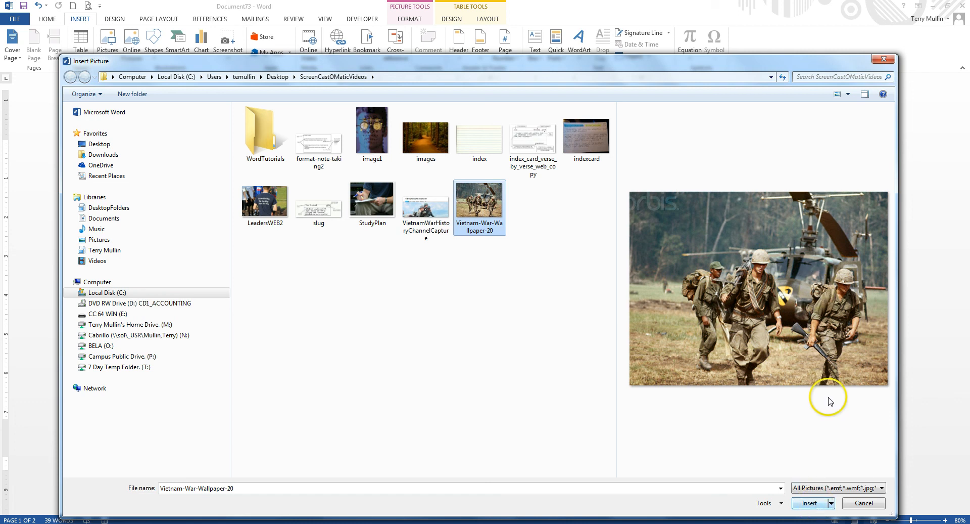
click(809, 503)
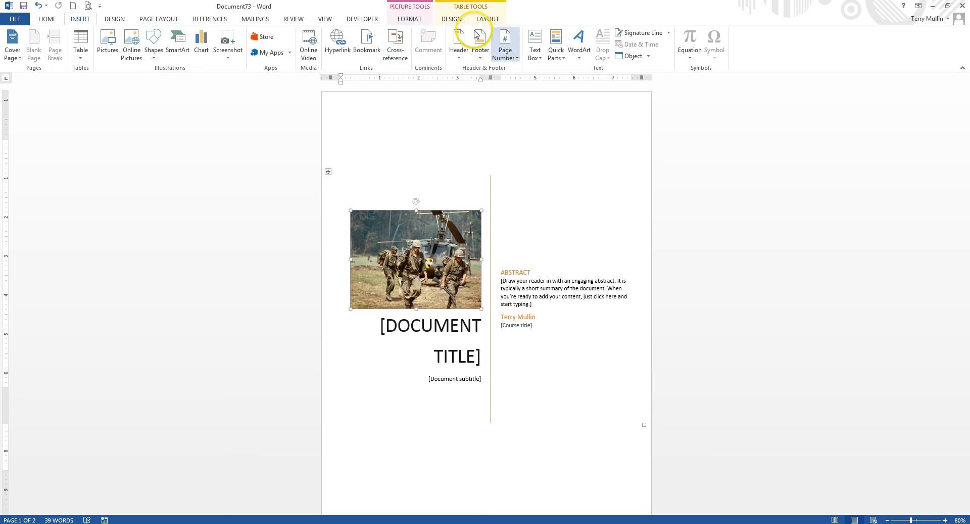
- Crop the left edge and top of the Vietnam War photo
click(409, 19)
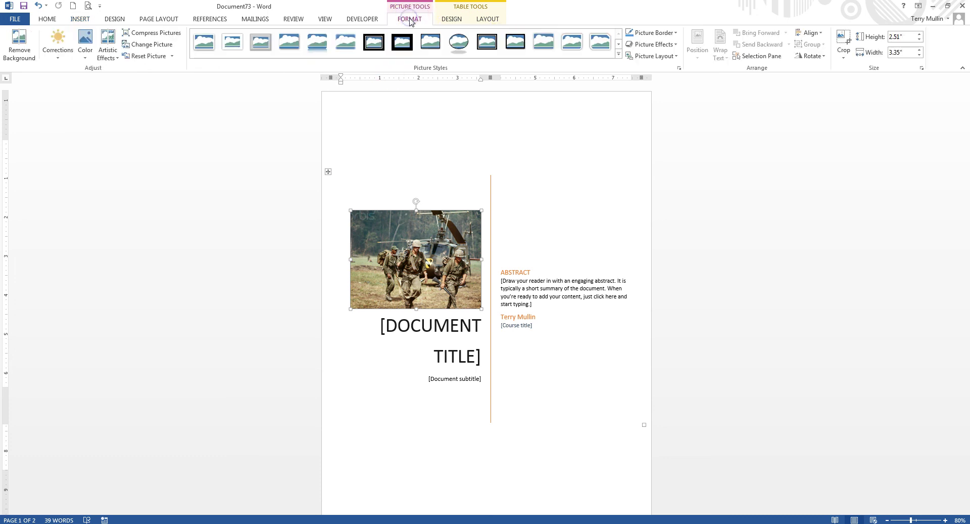
click(844, 45)
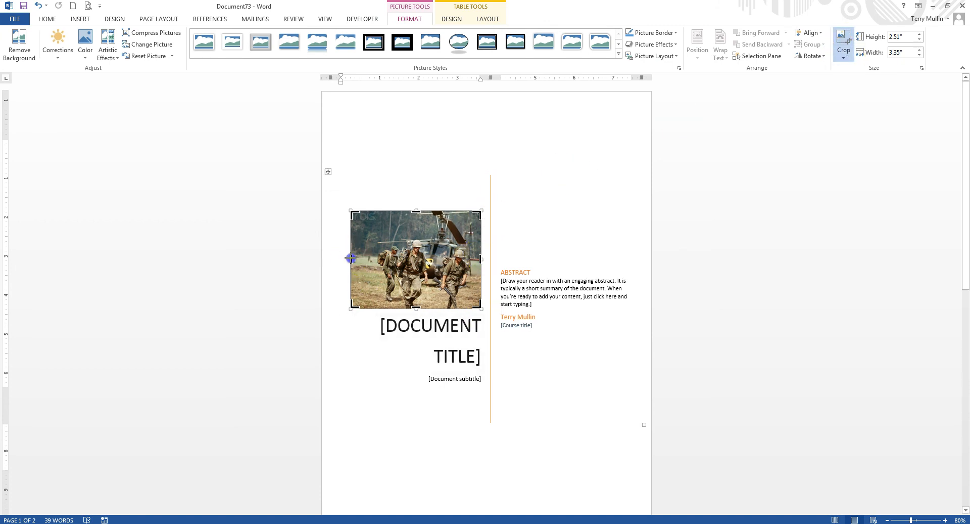
drag(351, 259, 362, 259)
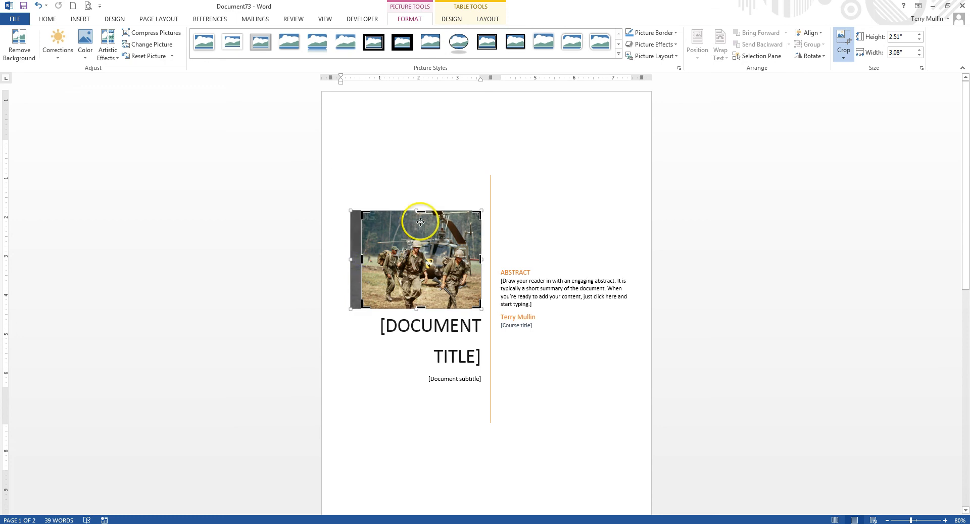
drag(420, 213, 418, 229)
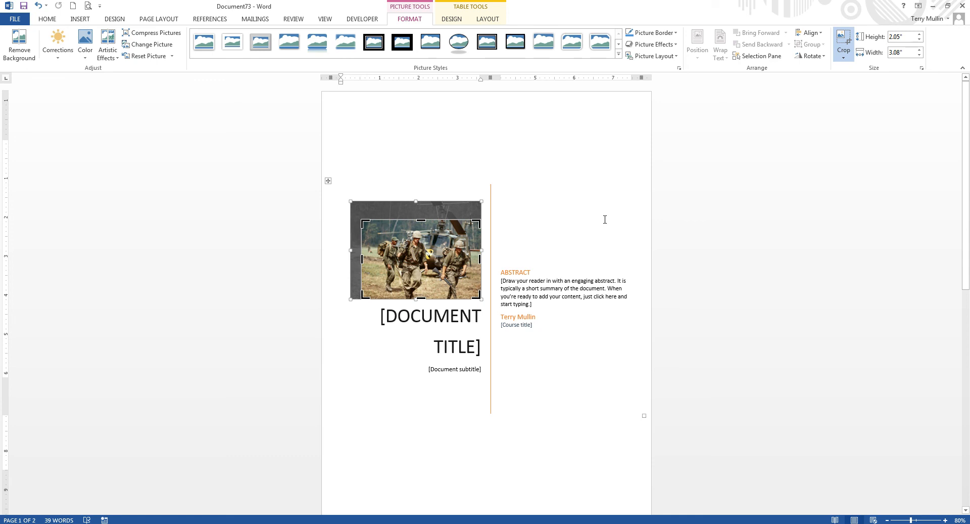
mouse_move(361, 220)
click(844, 42)
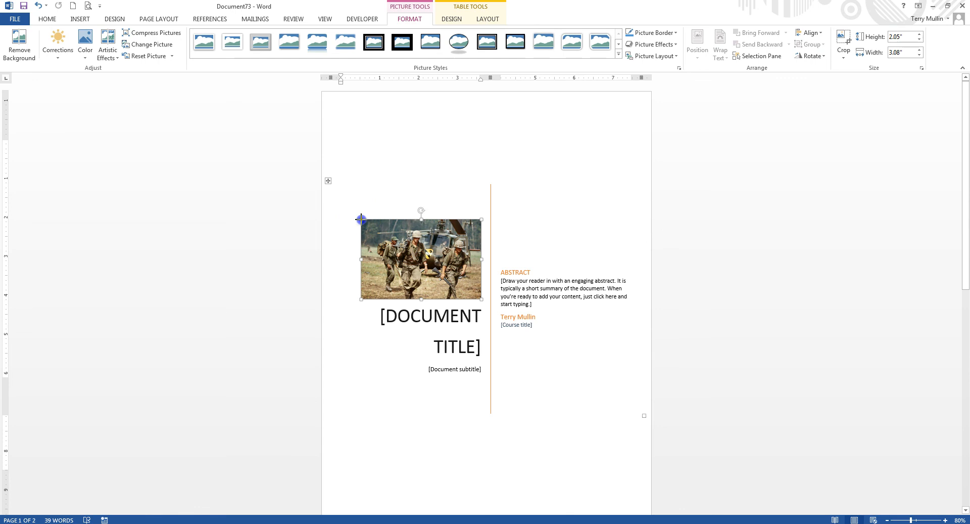
- Enlarge the cropped photo and give it the Drop Shadow Rectangle picture style
drag(359, 214, 346, 205)
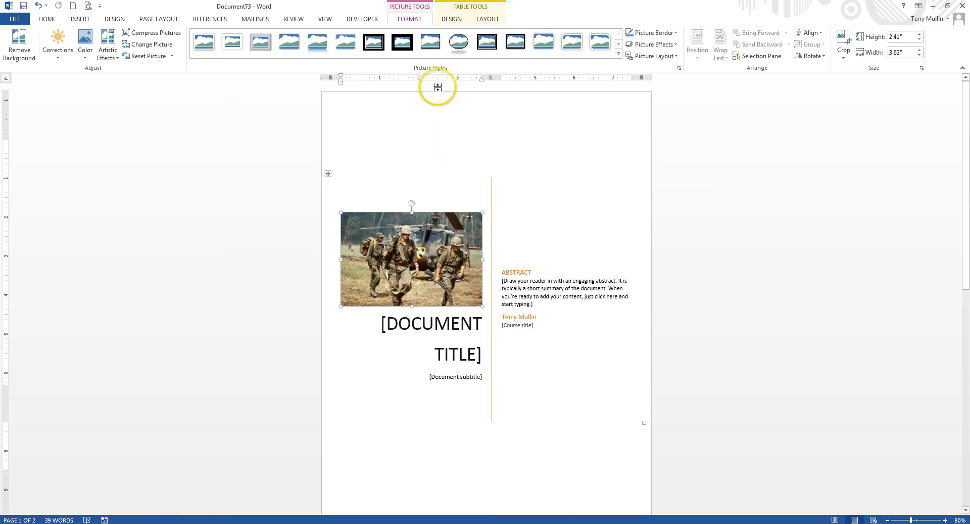
click(293, 47)
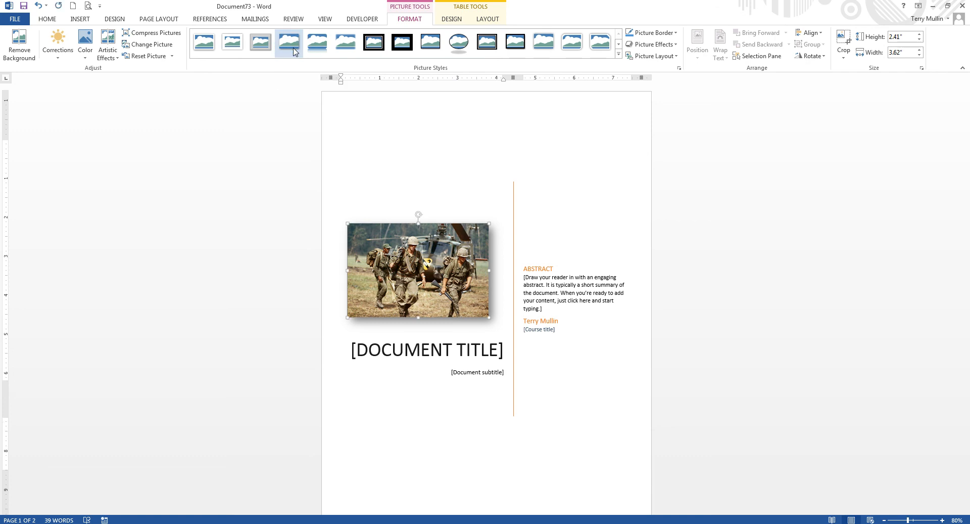
click(454, 148)
- Enter the title THE VIETNAM WAR and test Grow/Shrink Font, keeping it on one line
click(561, 208)
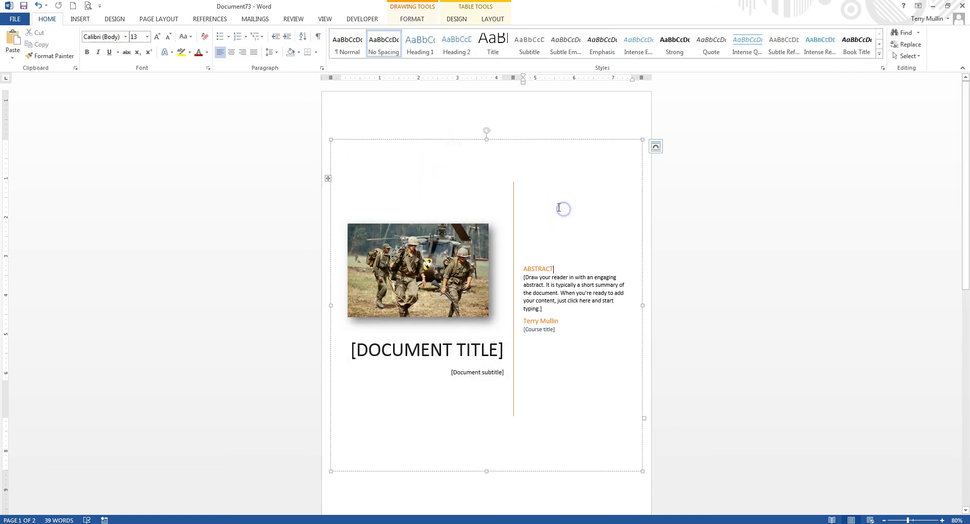
click(542, 266)
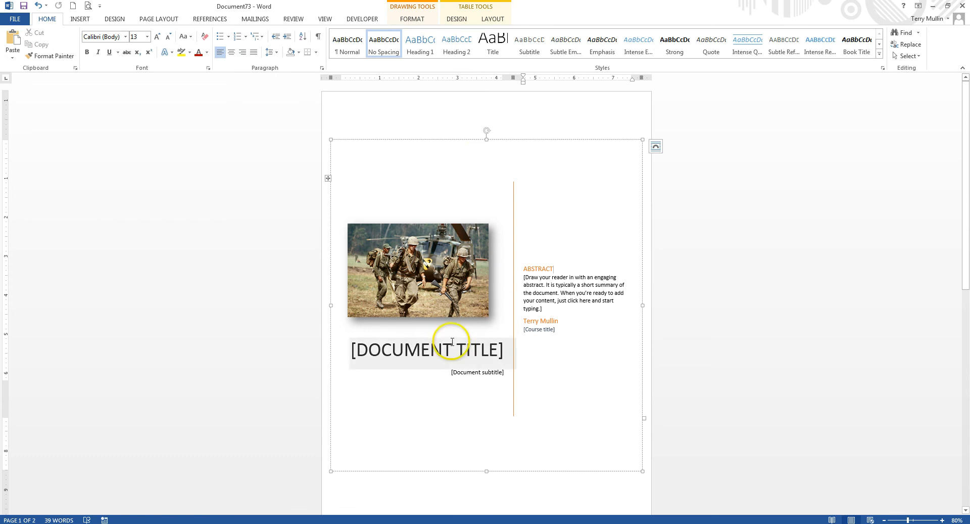
click(435, 353)
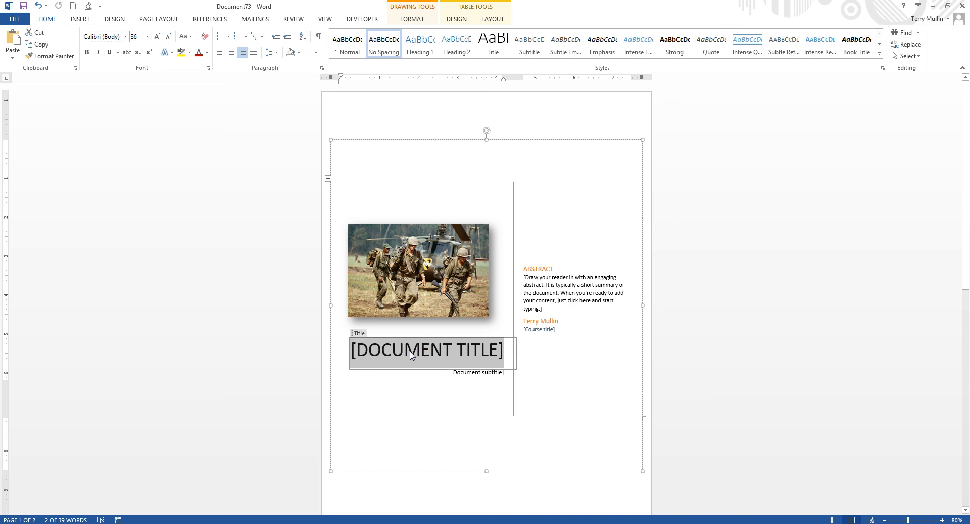
text(THE )
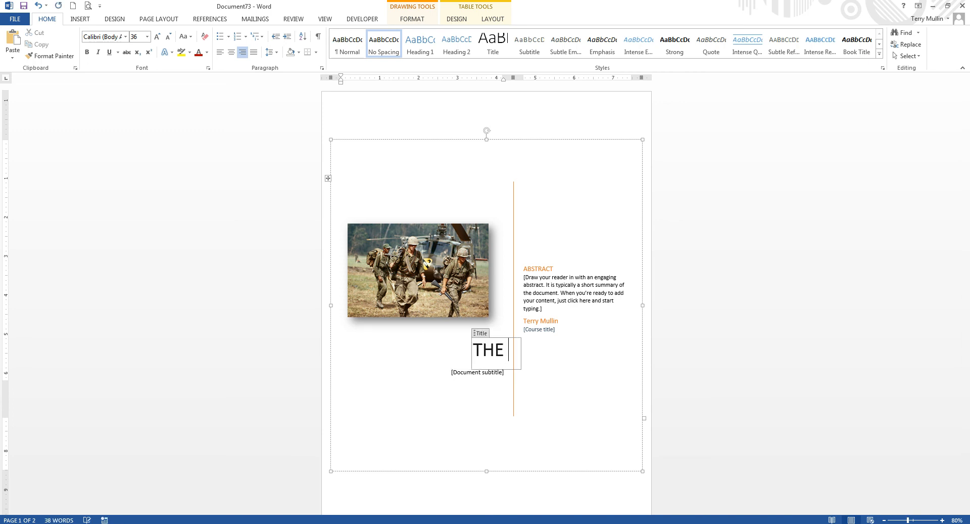
text(VIETNAM)
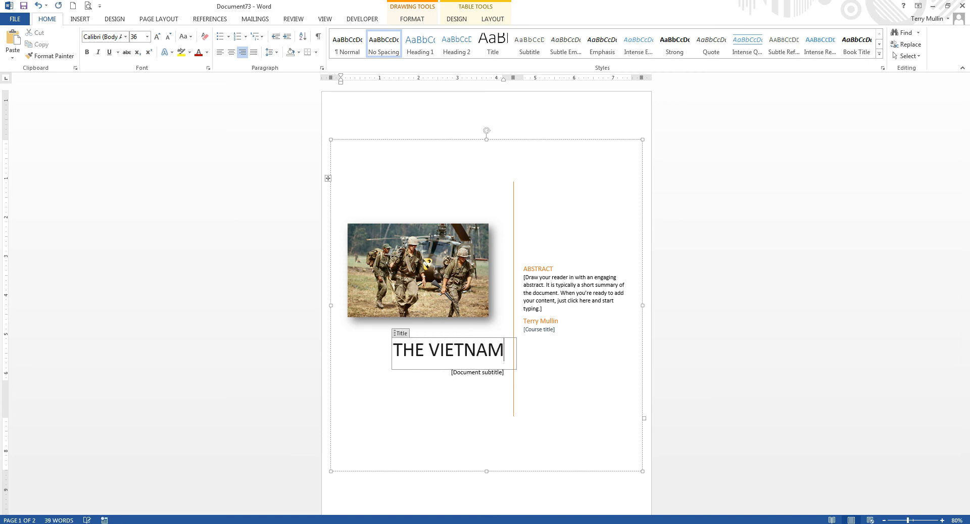
text( WA)
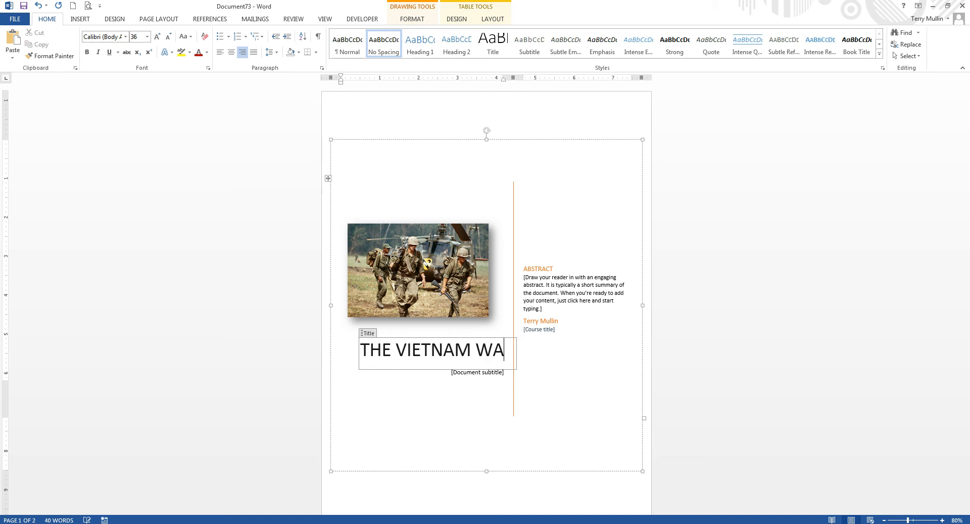
key(BackSpace)
text(AR)
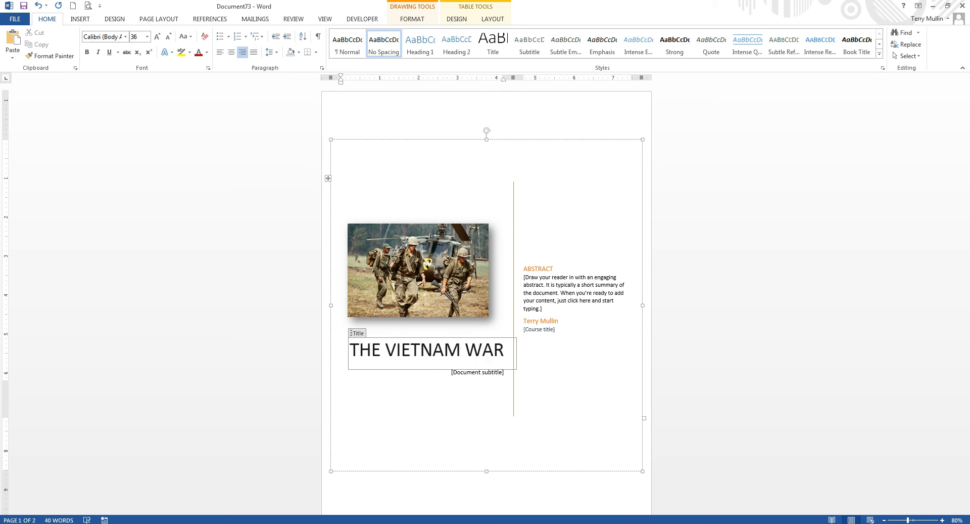
click(420, 433)
click(506, 349)
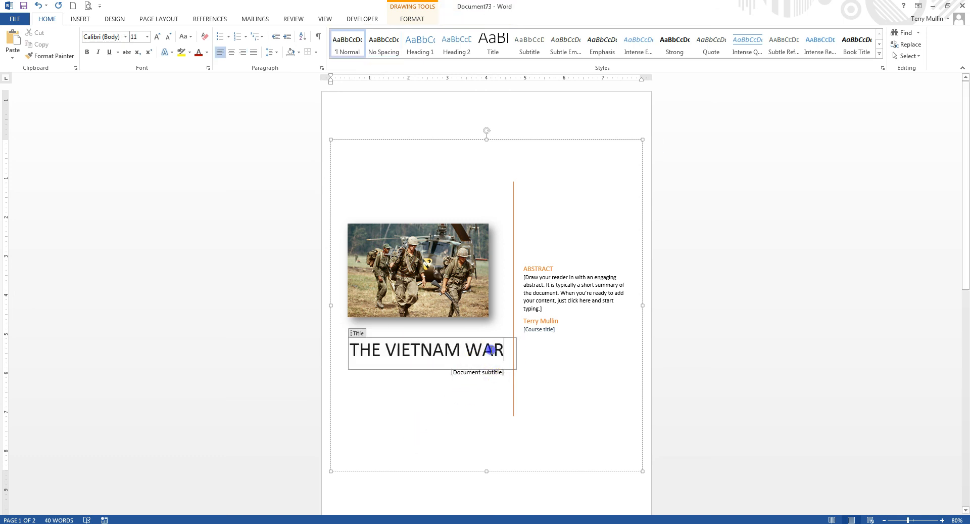
drag(505, 350, 350, 349)
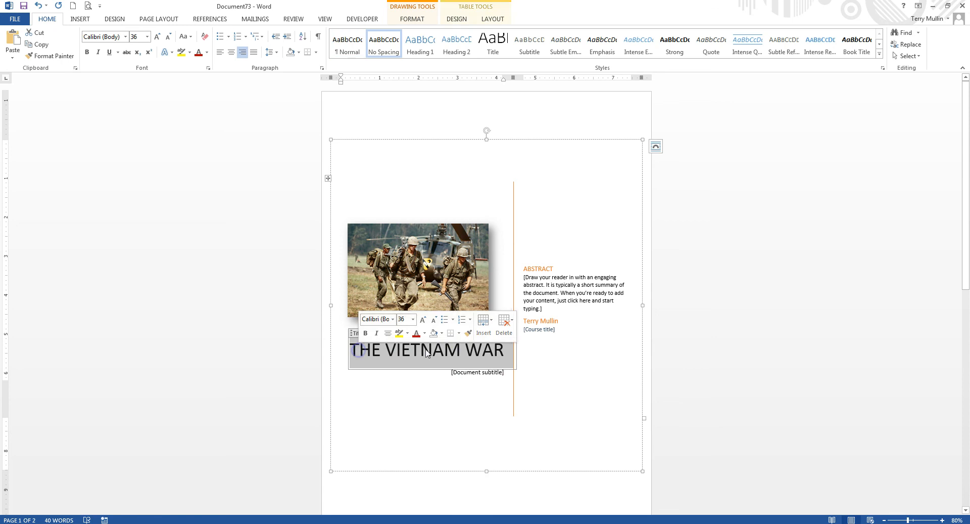
click(156, 36)
click(156, 37)
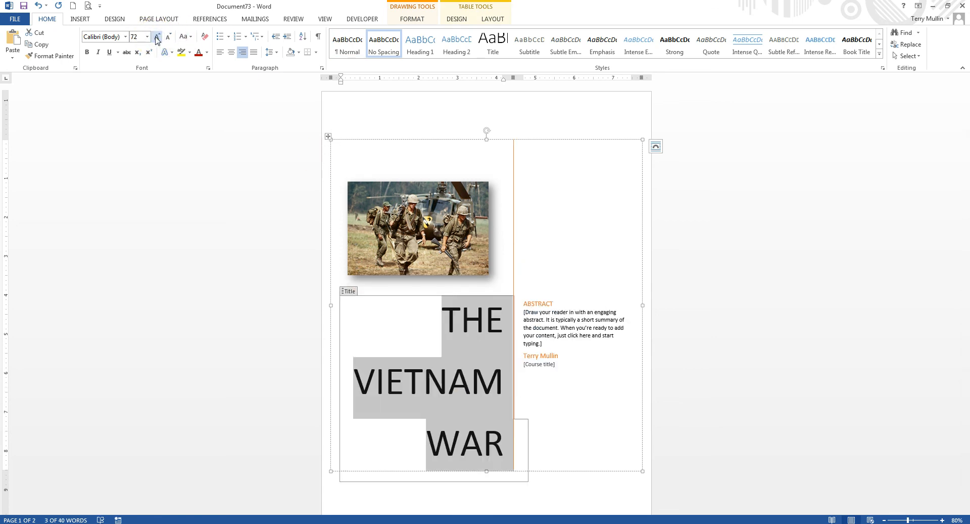
click(168, 36)
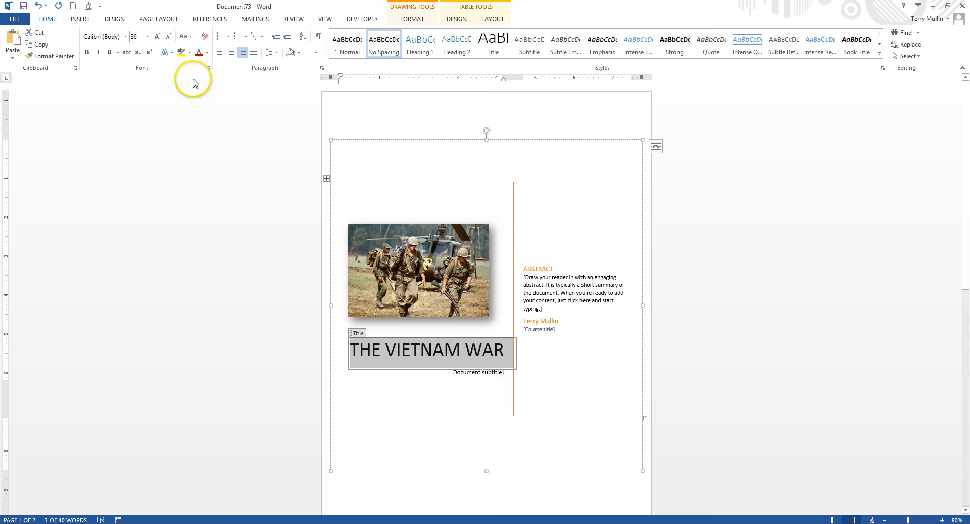
- Enter the subtitle Understanding the American Involvement and right-align it under the title
click(477, 372)
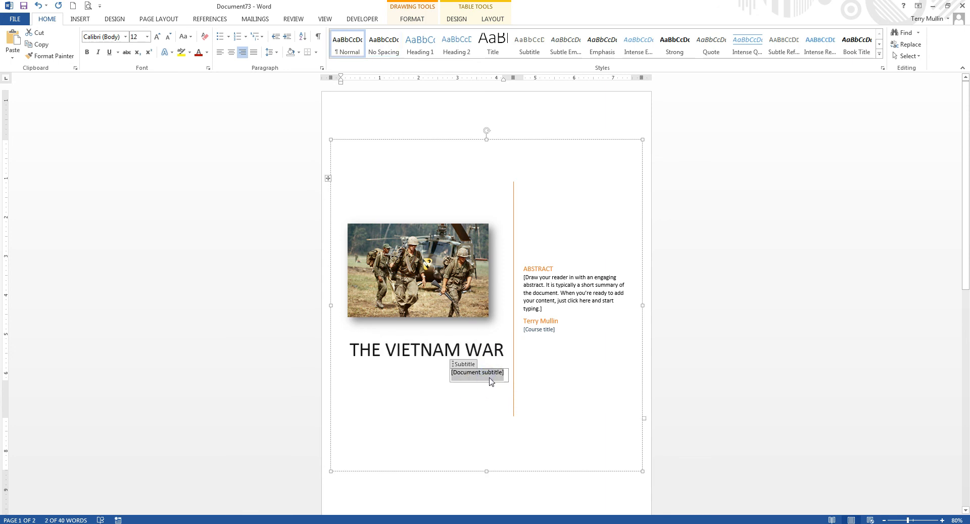
text(Understanding)
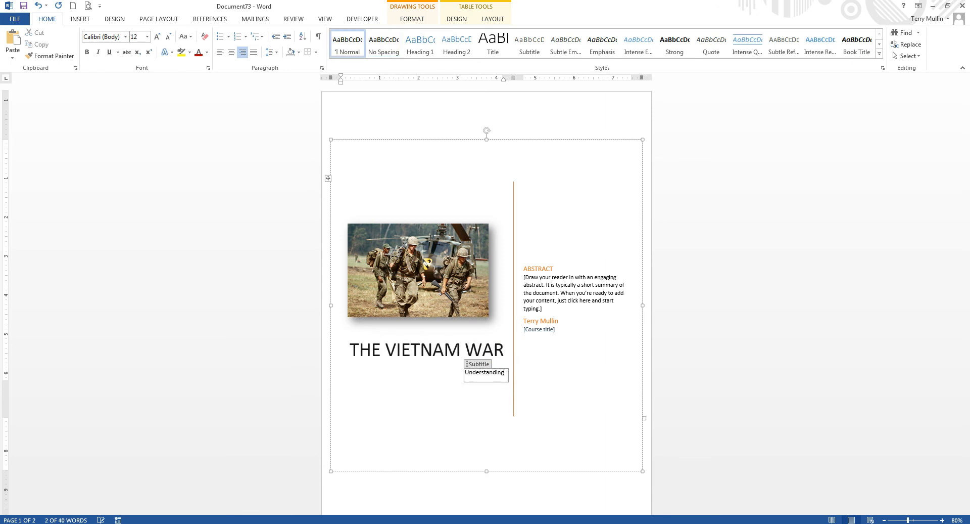
text( the America)
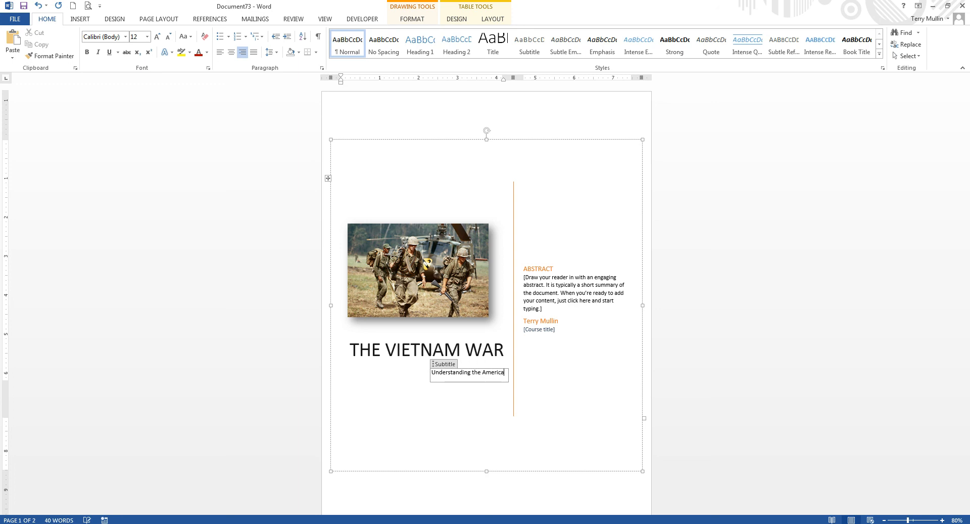
text(n Invol)
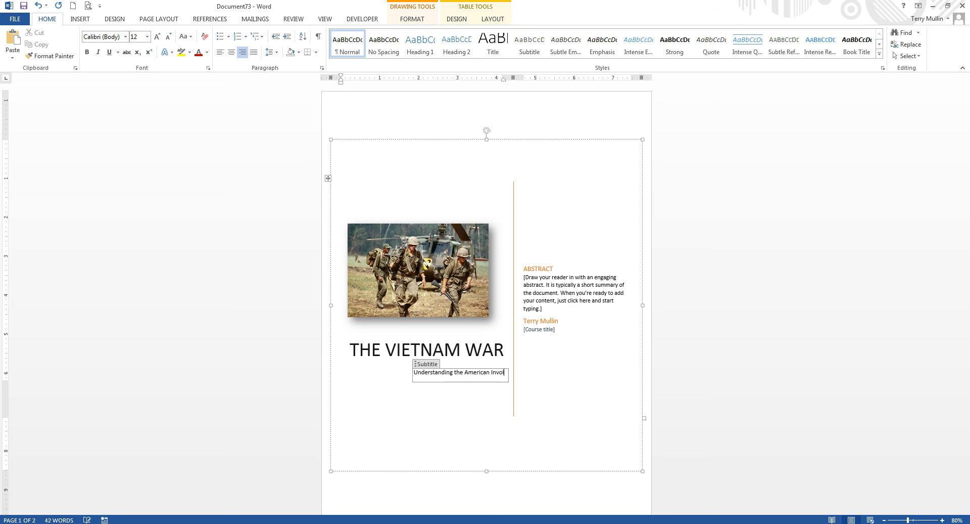
text(vement)
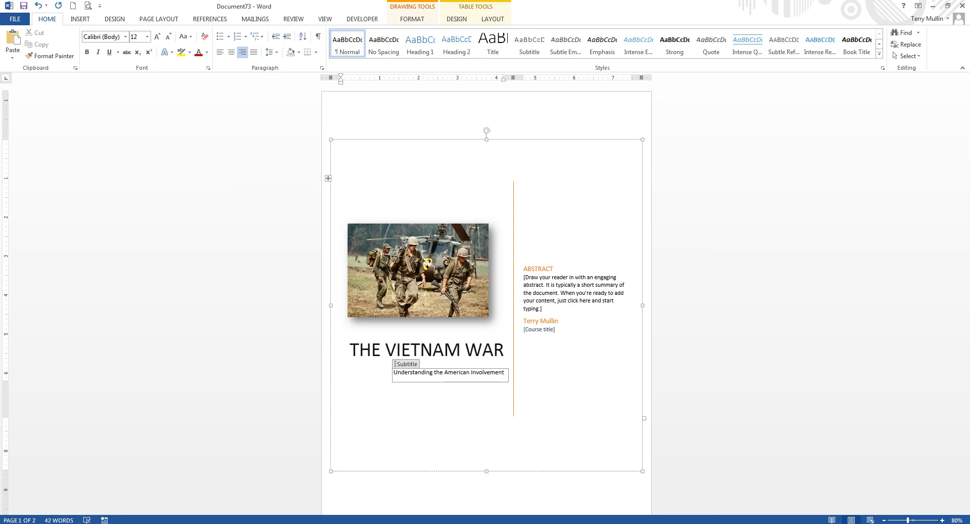
click(233, 53)
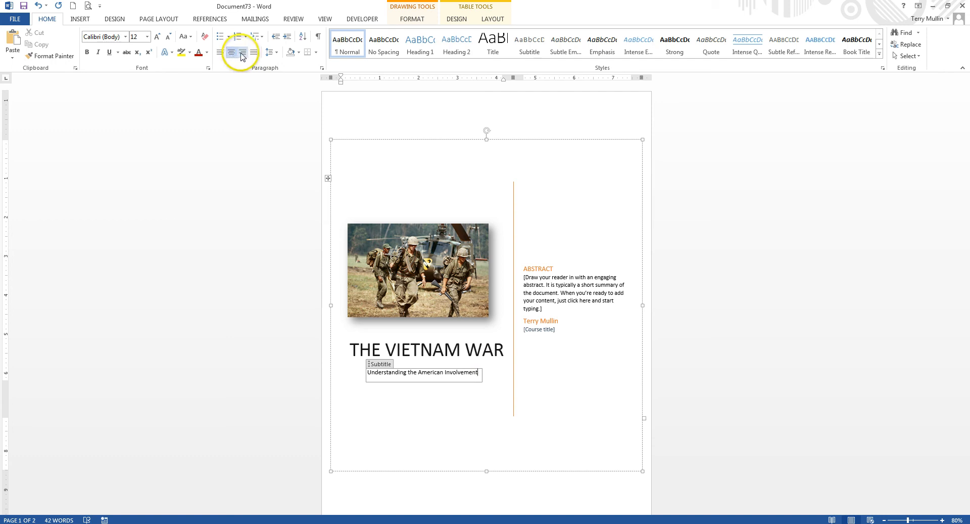
click(243, 53)
click(504, 425)
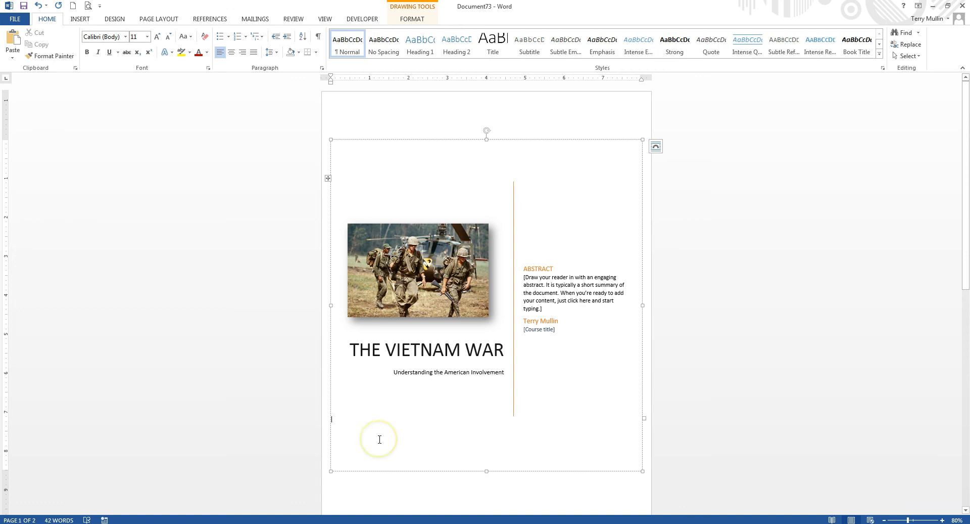
- Copy the abstract paragraph from the term paper and switch back to Document73
click(558, 298)
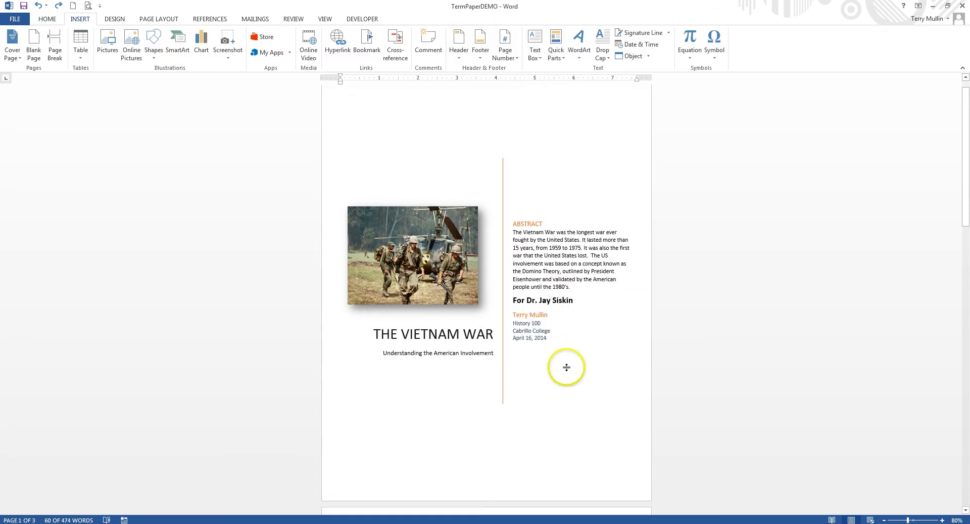
scroll(567, 369, down, 3)
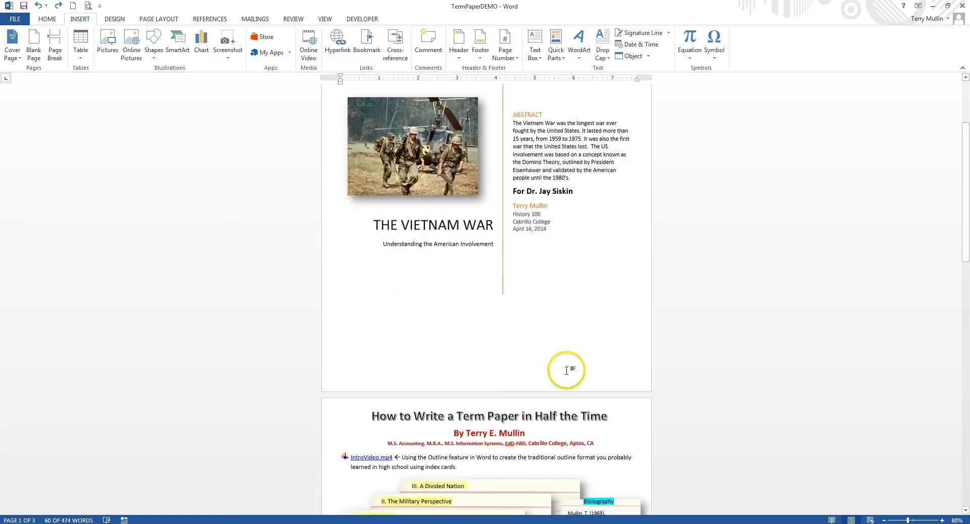
scroll(567, 370, down, 3)
scroll(567, 369, down, 5)
scroll(557, 394, down, 5)
scroll(550, 364, down, 3)
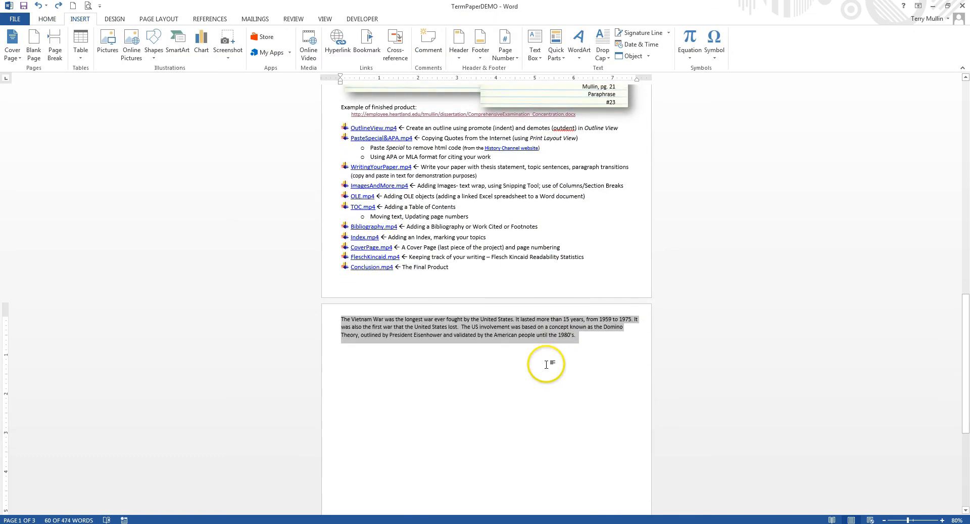
click(535, 360)
drag(341, 319, 580, 336)
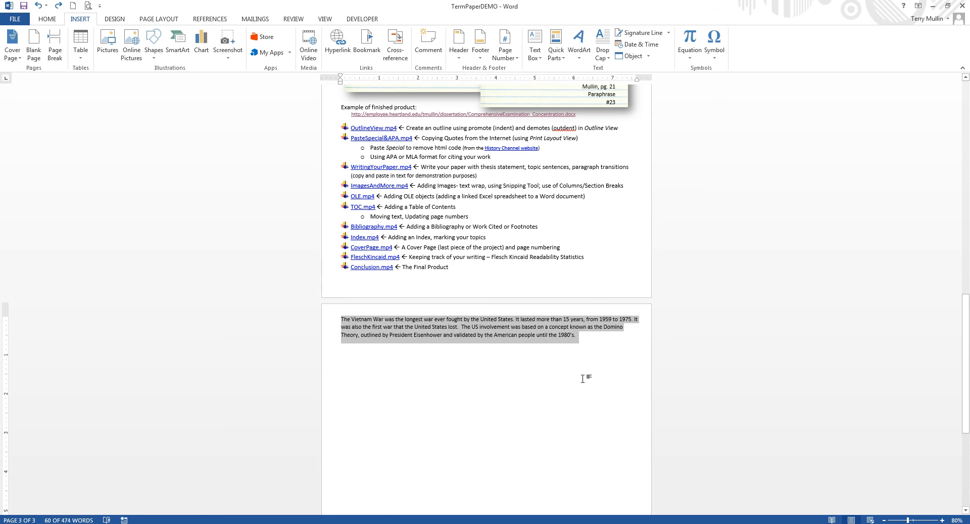
scroll(583, 377, up, 10)
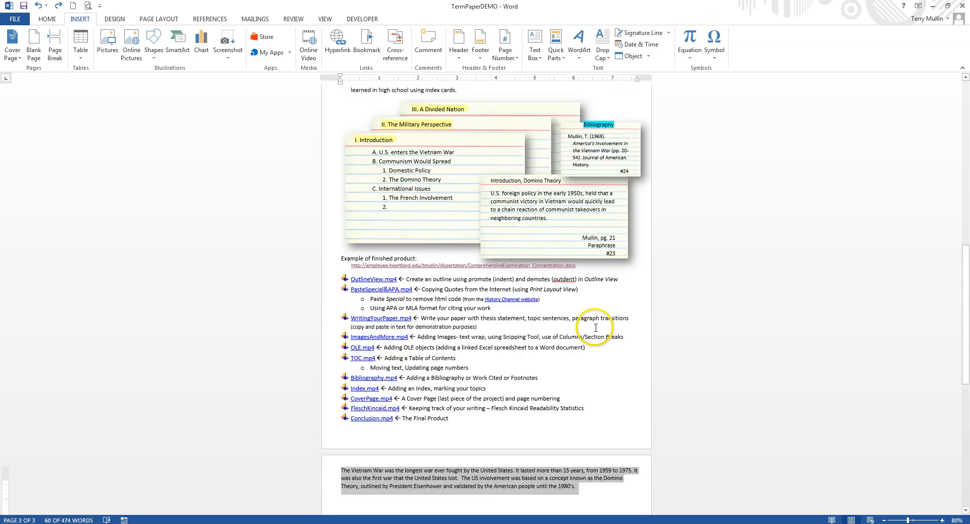
key(alt+Tab)
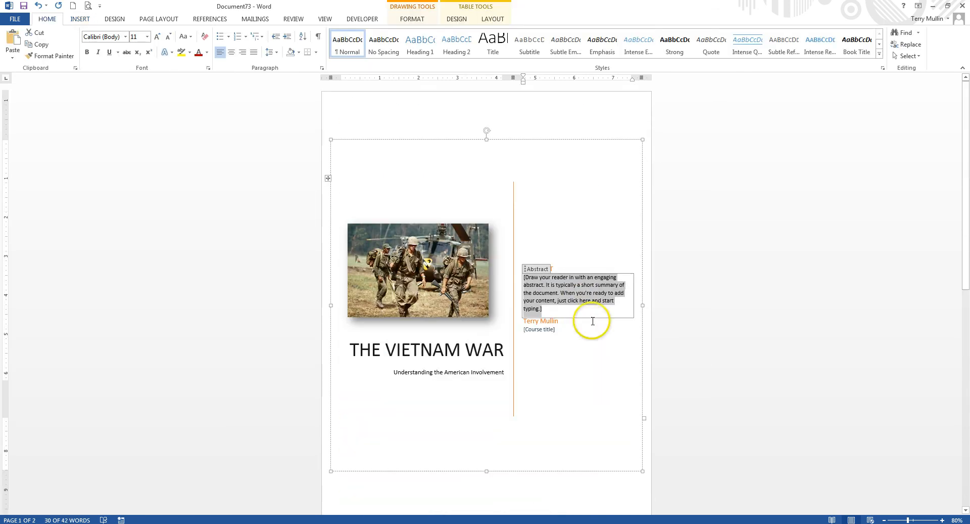
- Paste the copied Vietnam War paragraph over the abstract placeholder
right_click(584, 289)
click(589, 327)
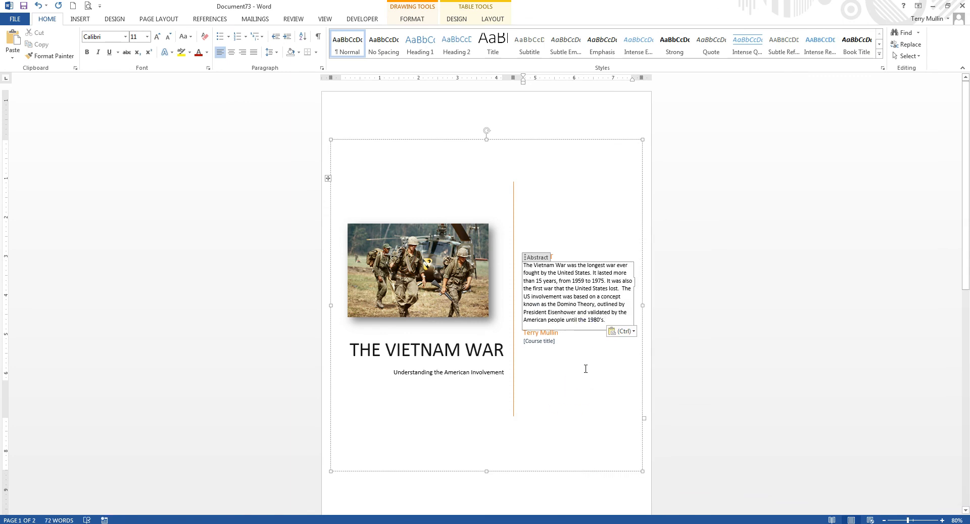
click(578, 240)
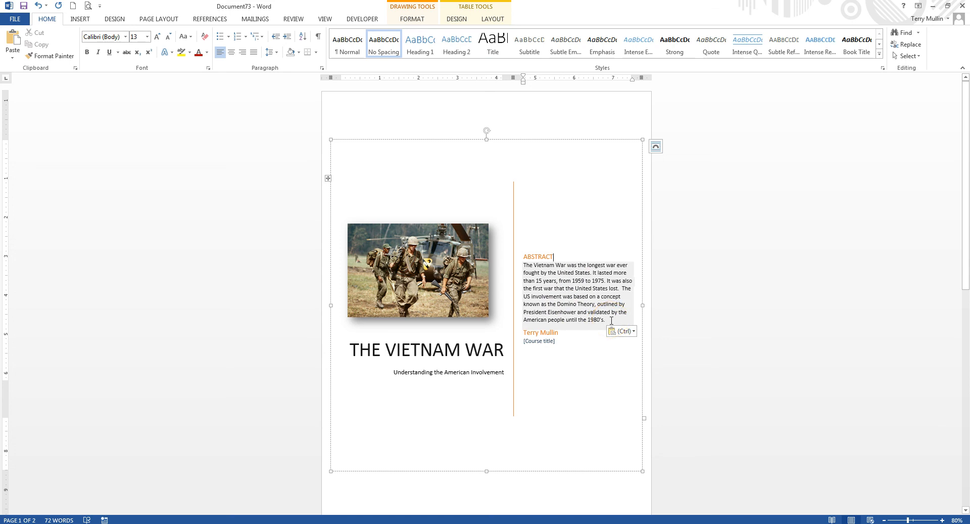
click(611, 320)
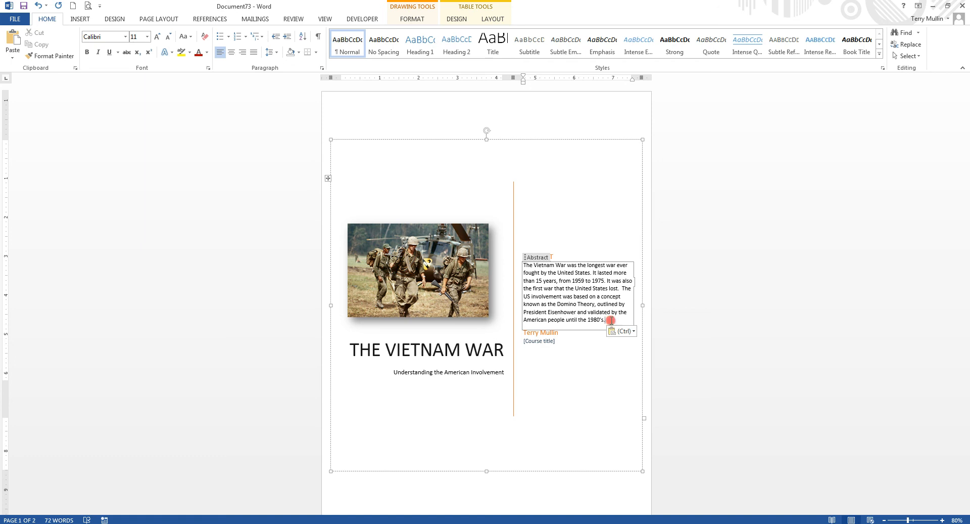
- Remove the abstract's content control and start a new line beneath it
right_click(612, 321)
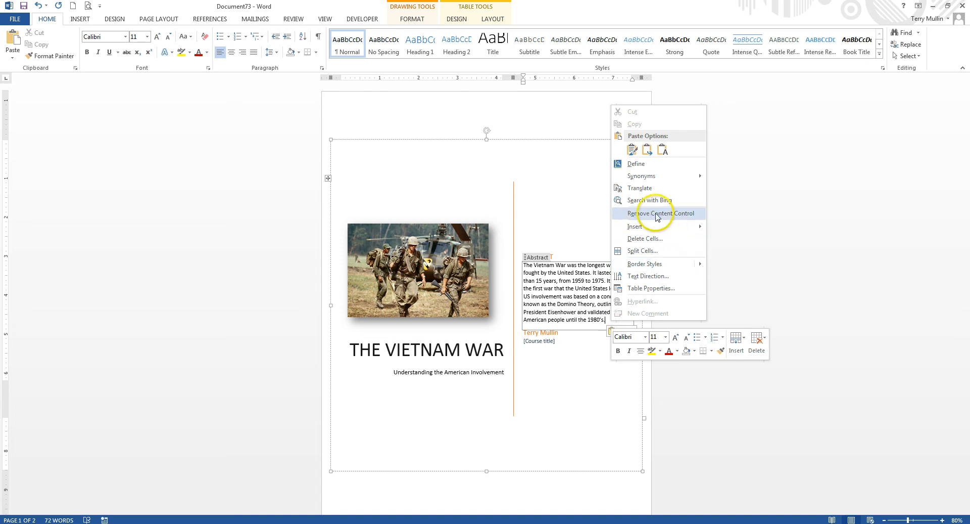
click(675, 217)
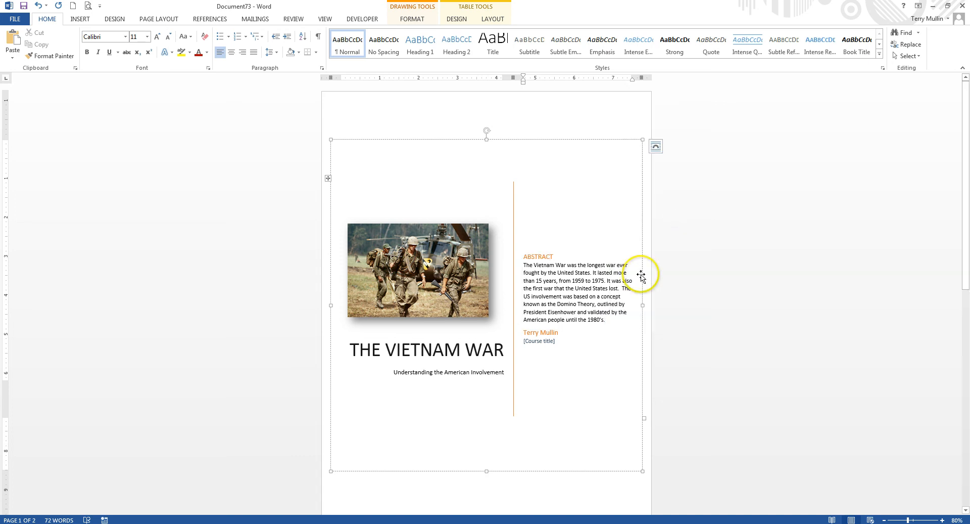
key(Return)
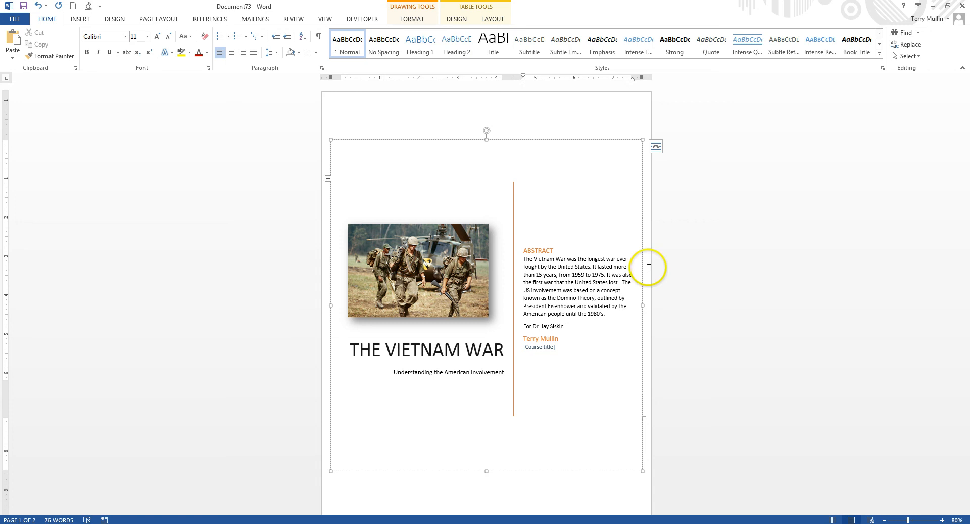
drag(565, 326, 523, 326)
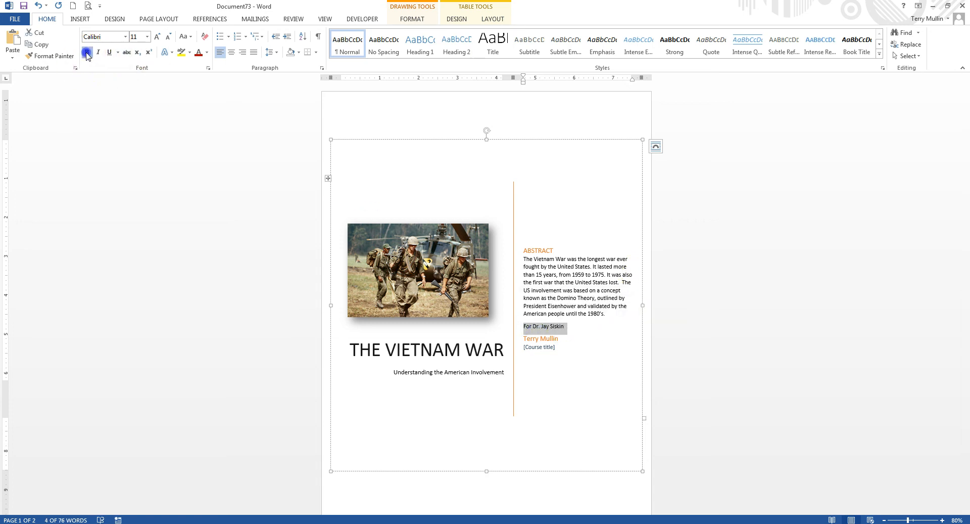
click(87, 53)
click(156, 37)
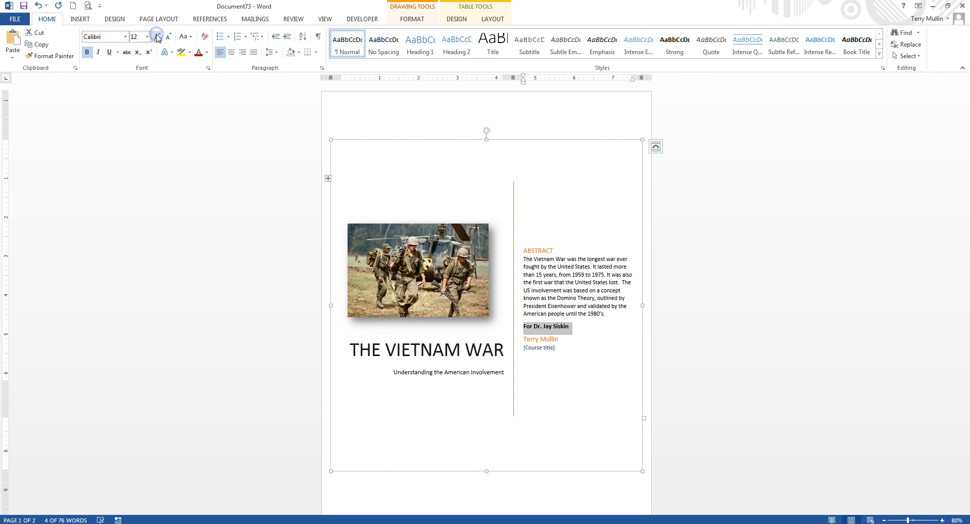
click(156, 37)
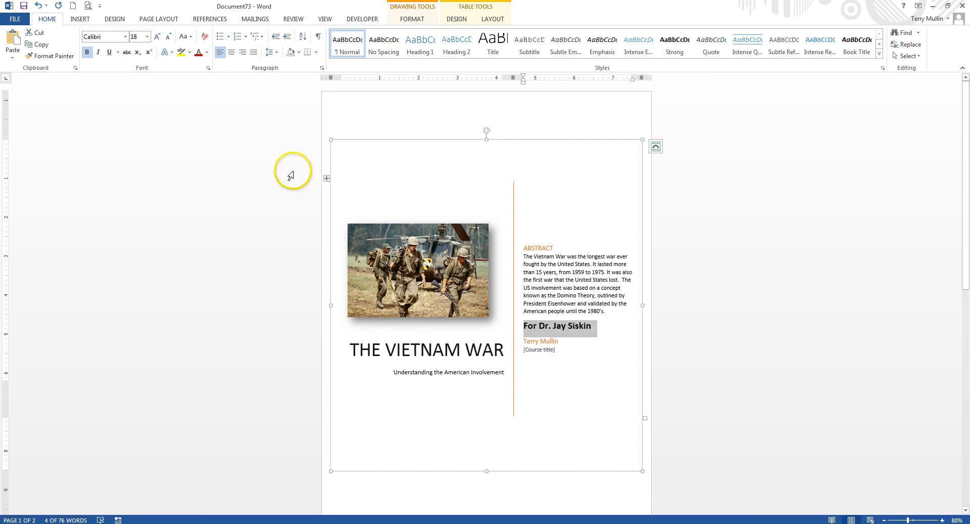
click(540, 349)
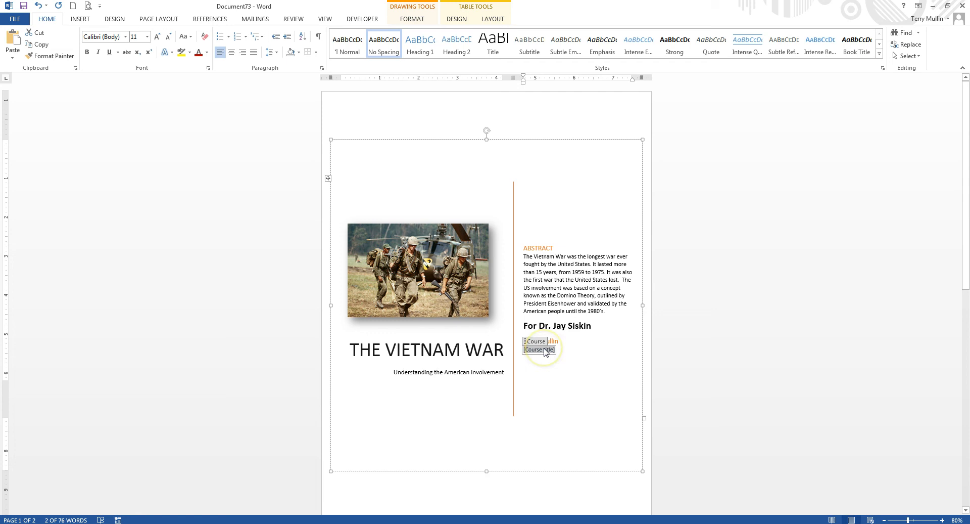
text(History )
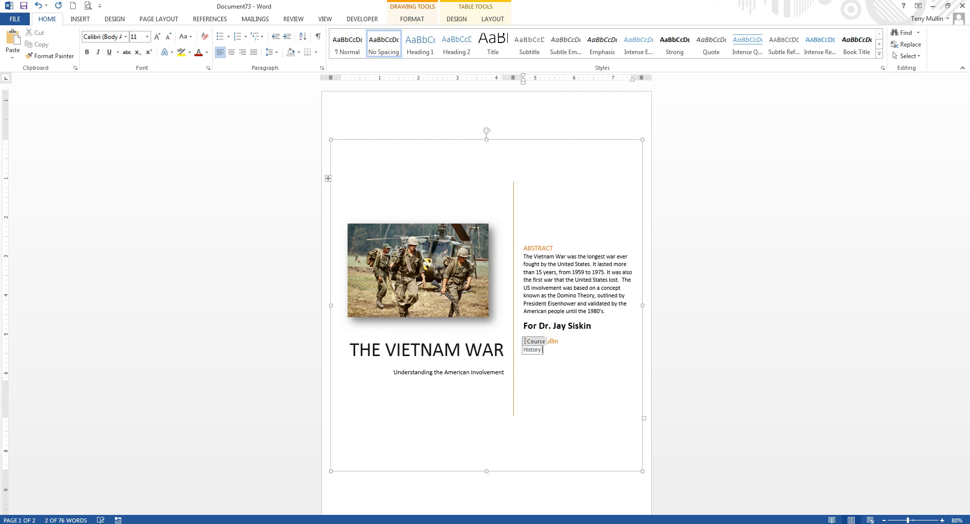
text(101)
- Make History 101 plain text and add Cabrillo College and April 16, 2014 on new lines
right_click(546, 349)
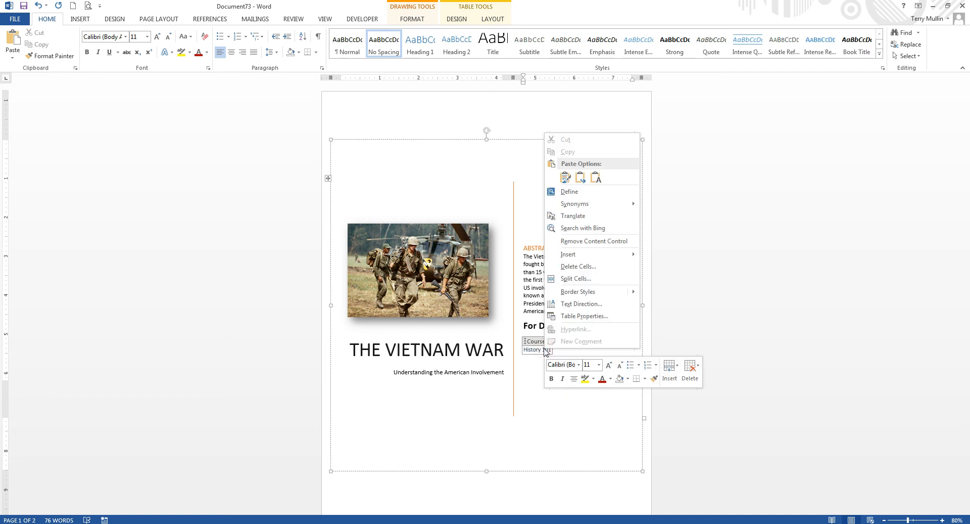
click(587, 241)
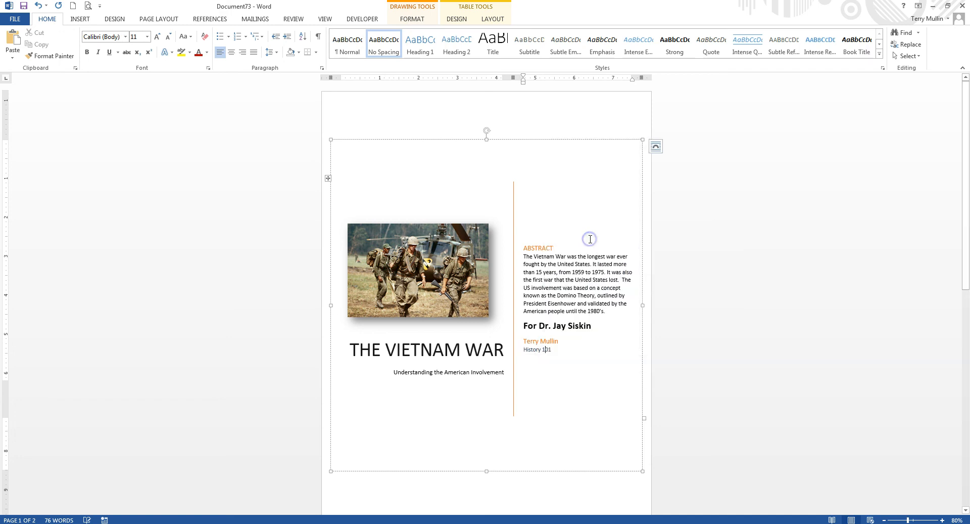
click(554, 351)
key(Return)
text(Cabri)
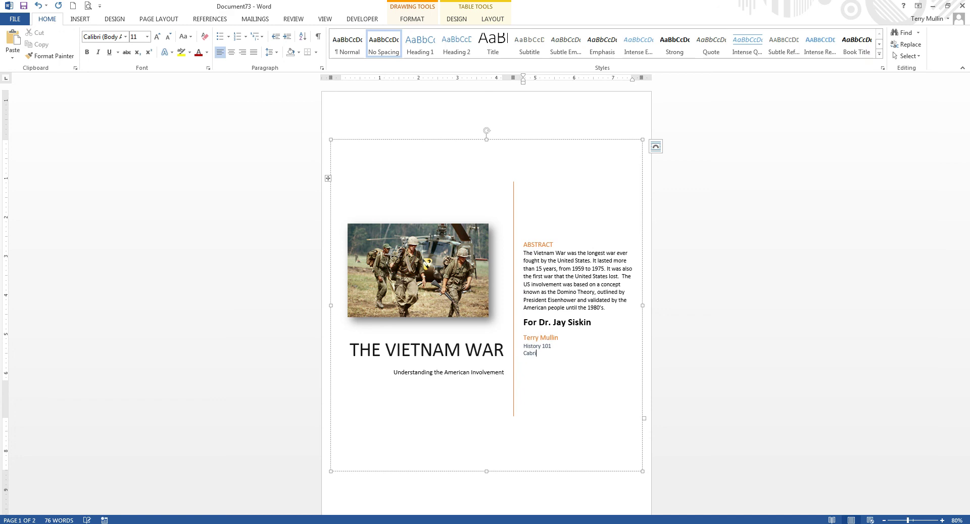
text(llo College)
key(Return)
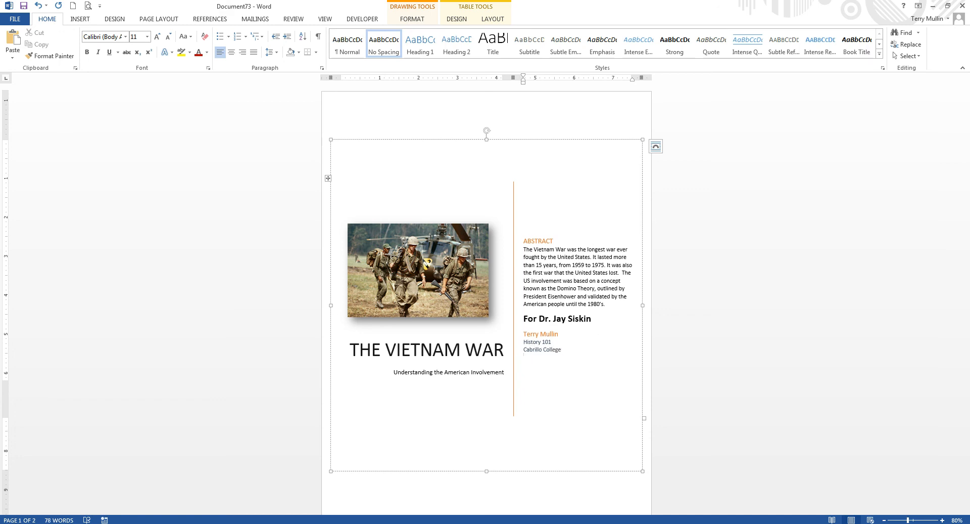
text(April 16, 2014)
click(603, 120)
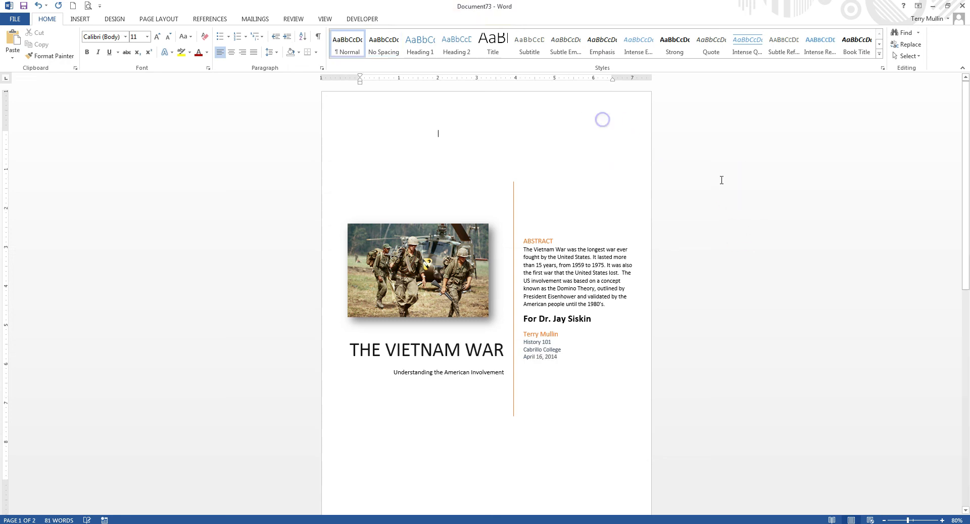
click(943, 259)
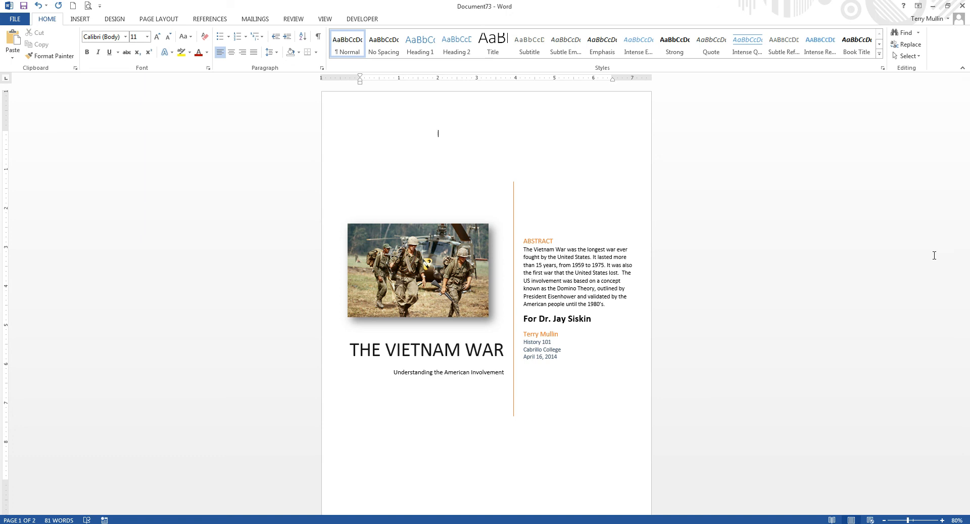
scroll(934, 255, down, 1)
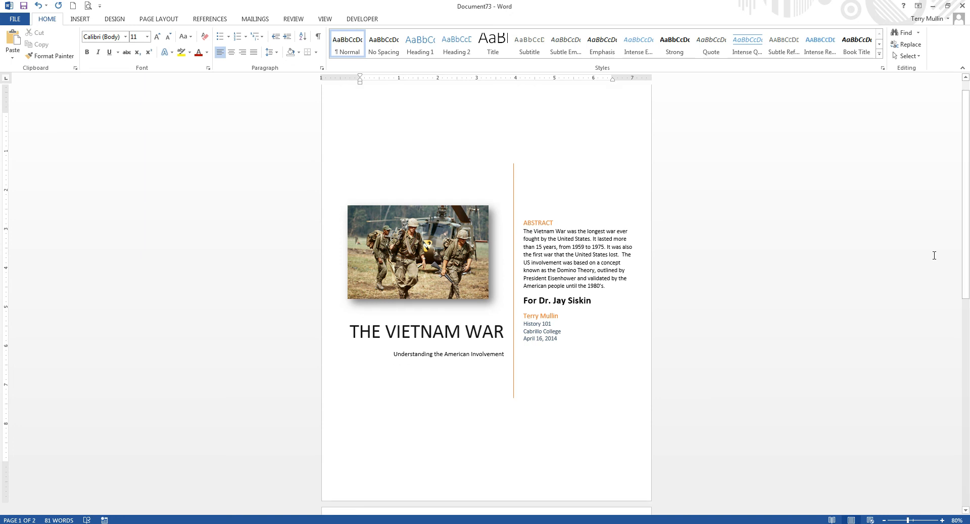